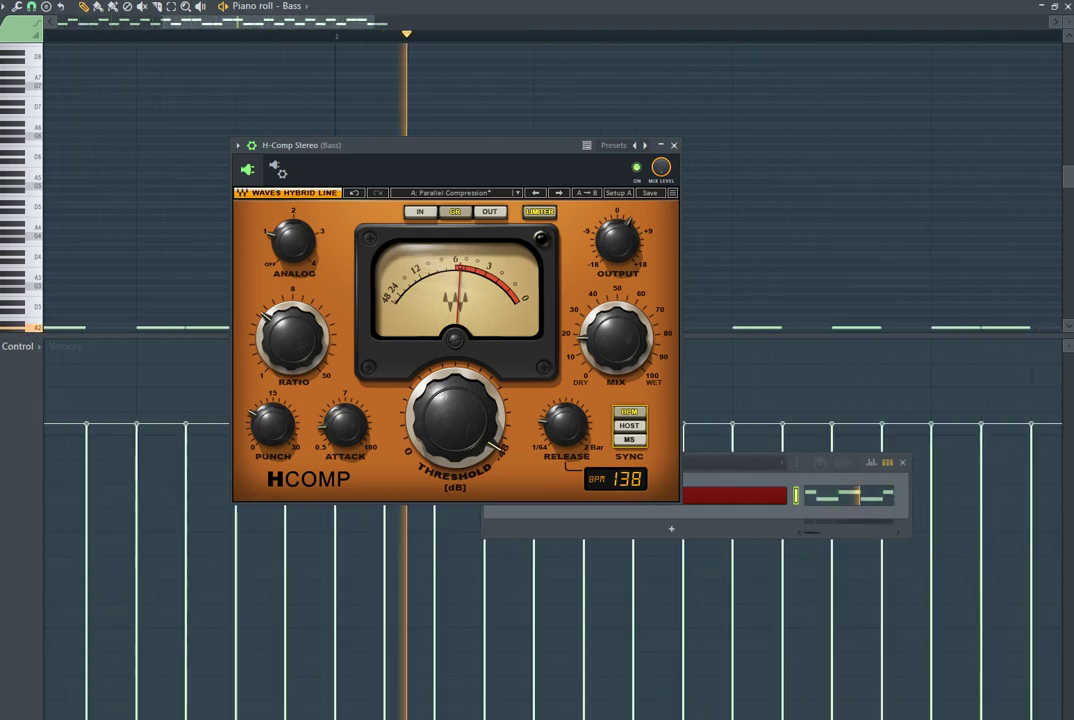
# Step: Open the Kick track's H-Comp Stereo from the mixer as a detached window and close the Bass track's compressor
pyautogui.press('F9')
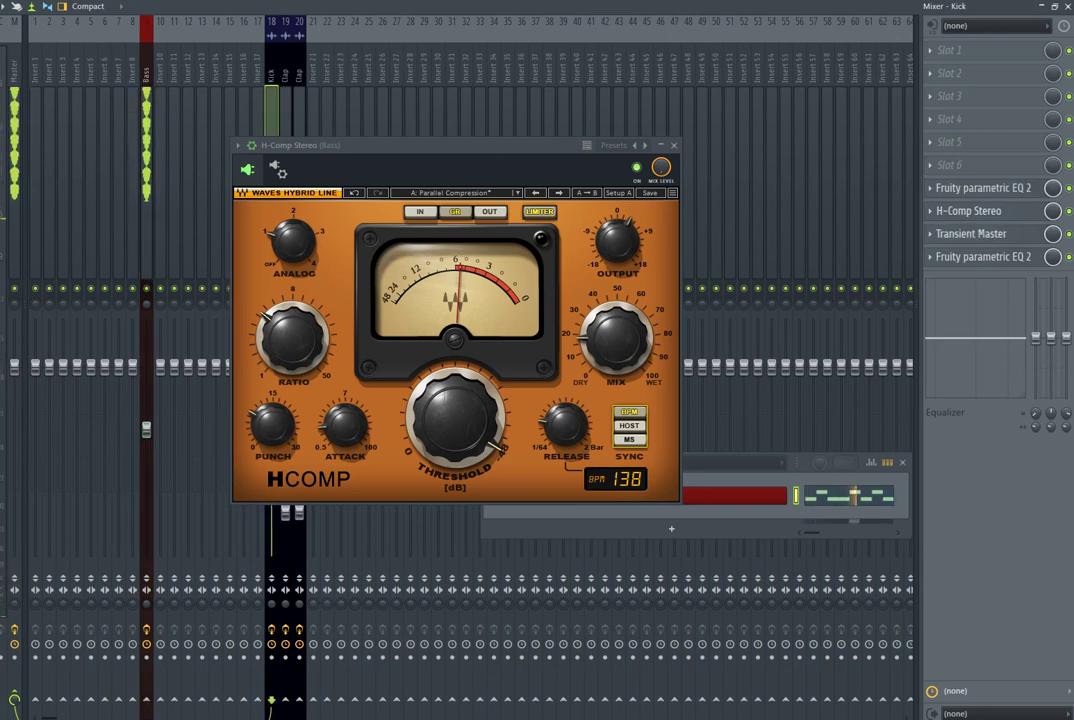
pyautogui.click(968, 211)
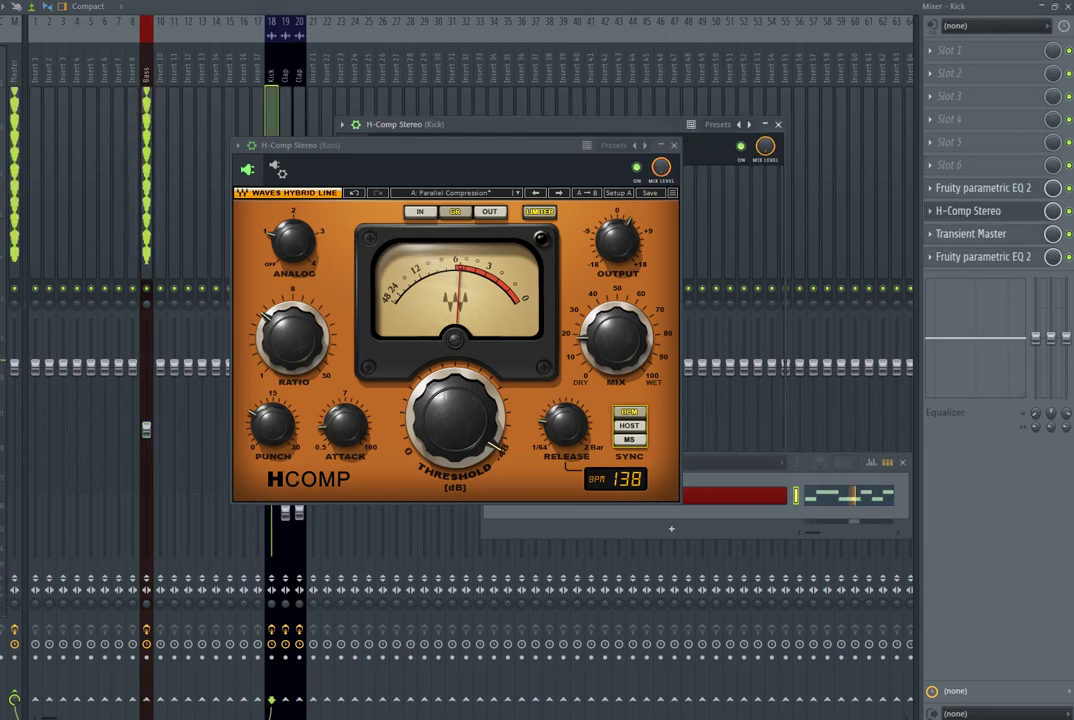
pyautogui.click(342, 125)
pyautogui.click(365, 414)
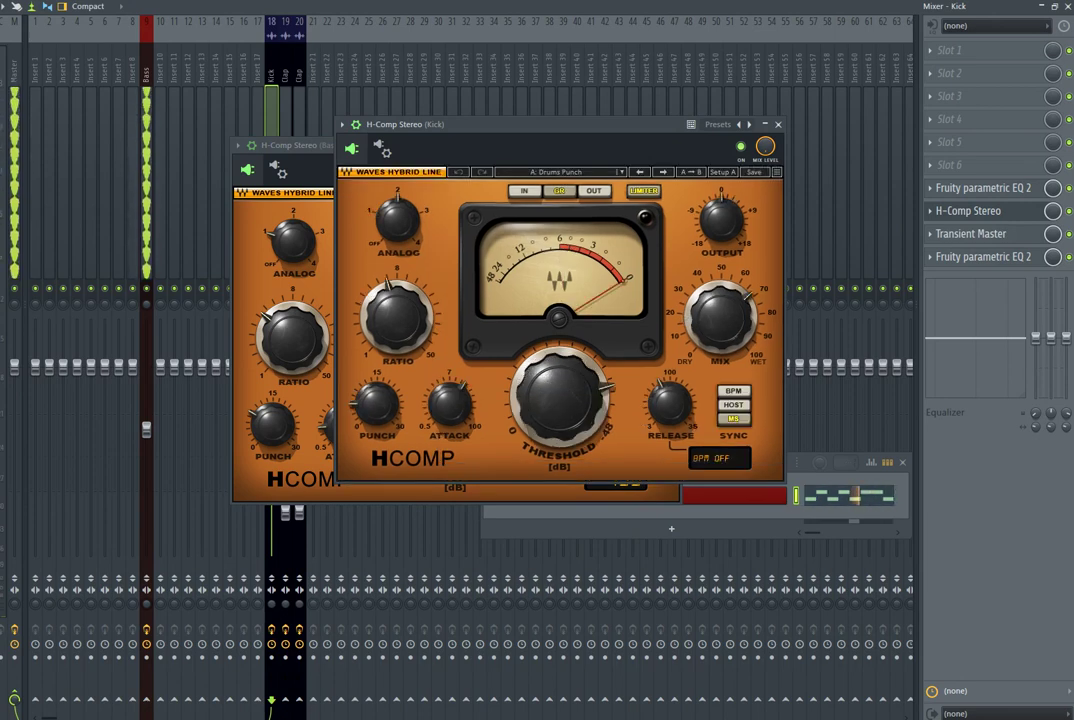
pyautogui.click(239, 145)
pyautogui.click(674, 146)
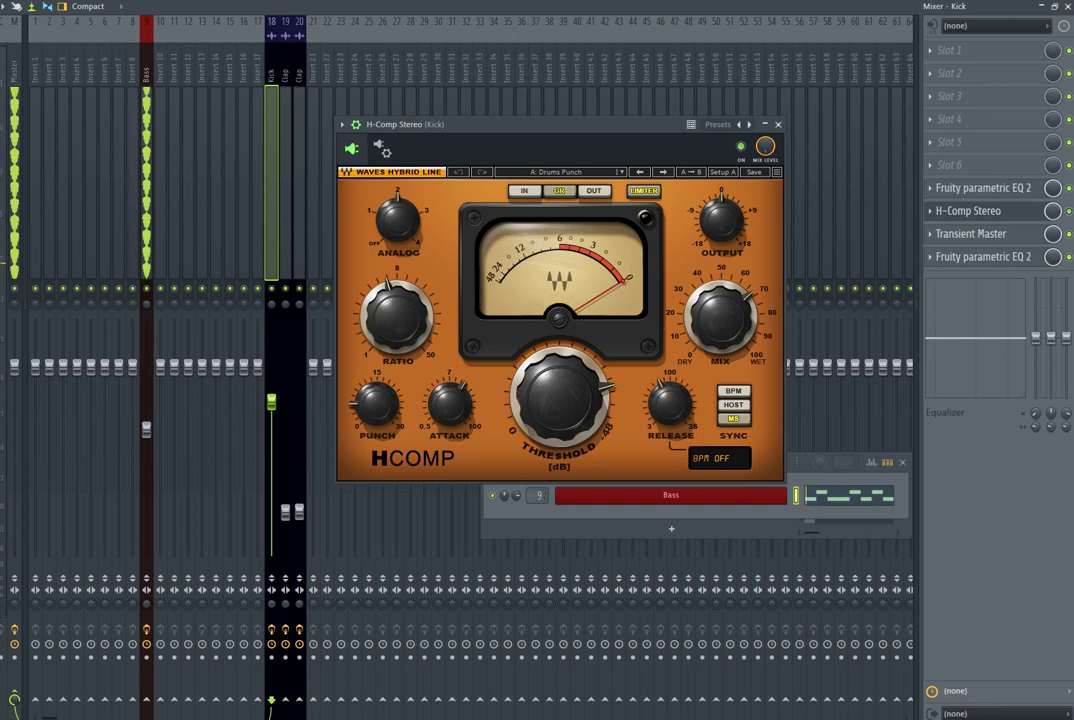
# Step: Switch to the Kick pattern and move the Kick compressor's window clear of the channel rack
pyautogui.click(604, 2)
pyautogui.click(604, 14)
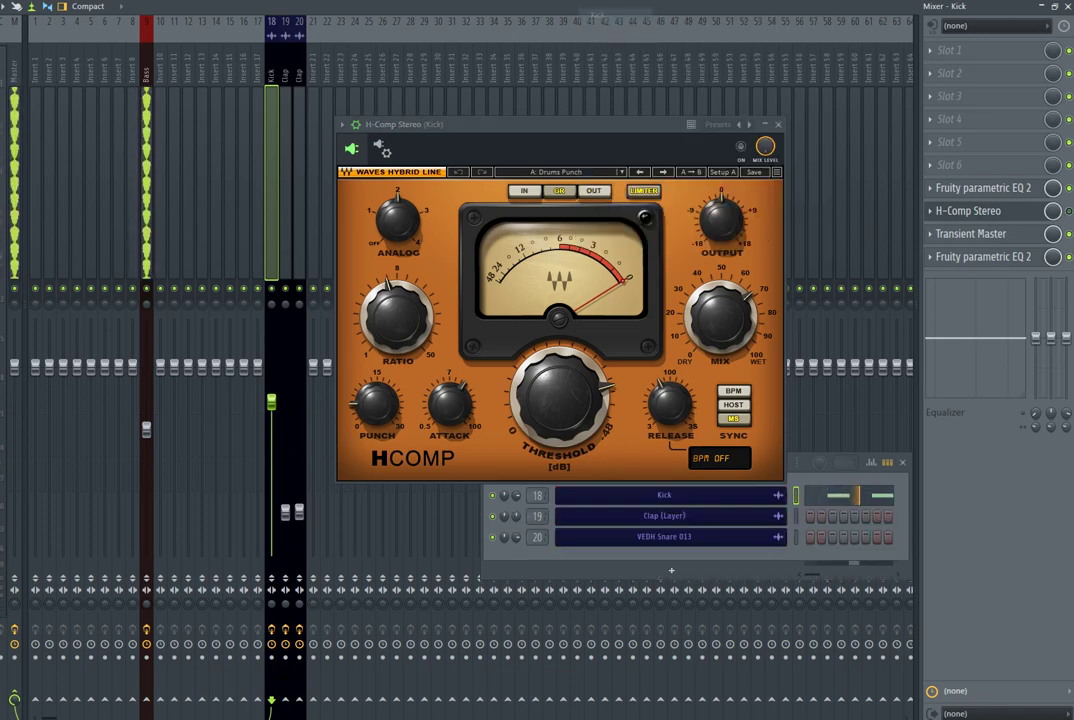
pyautogui.moveTo(560, 125); pyautogui.dragTo(572, 48)
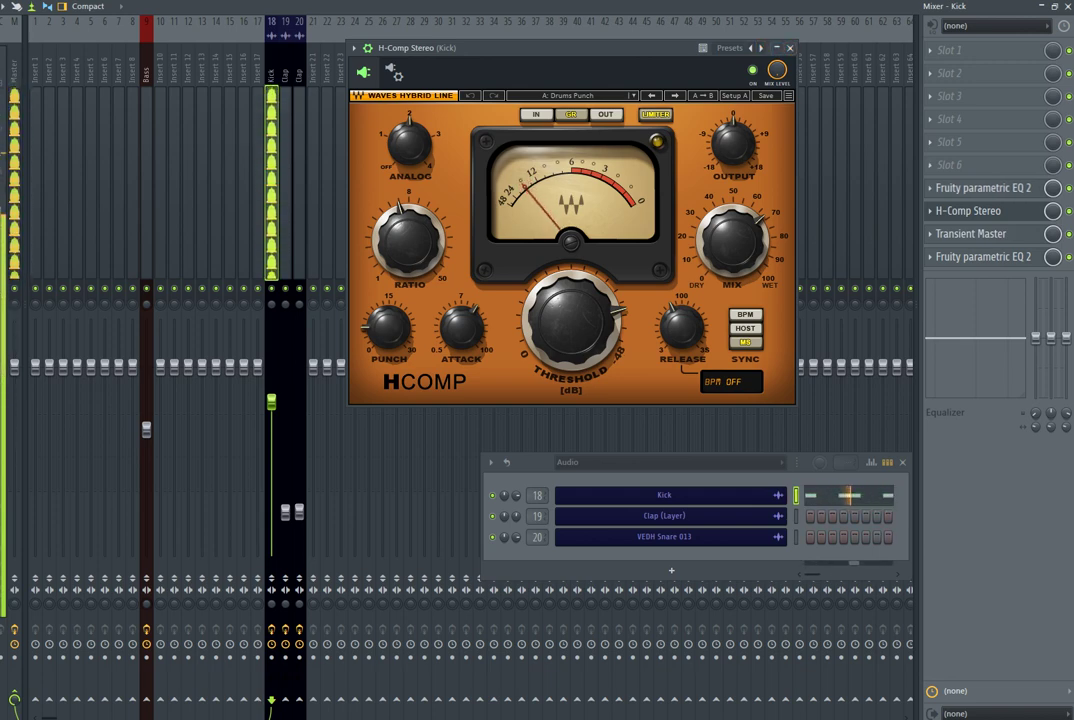
# Step: Open the Clap track's H-Comp Stereo as a detached window with its wrapper controls shown, and close the Kick compressor
pyautogui.click(285, 182)
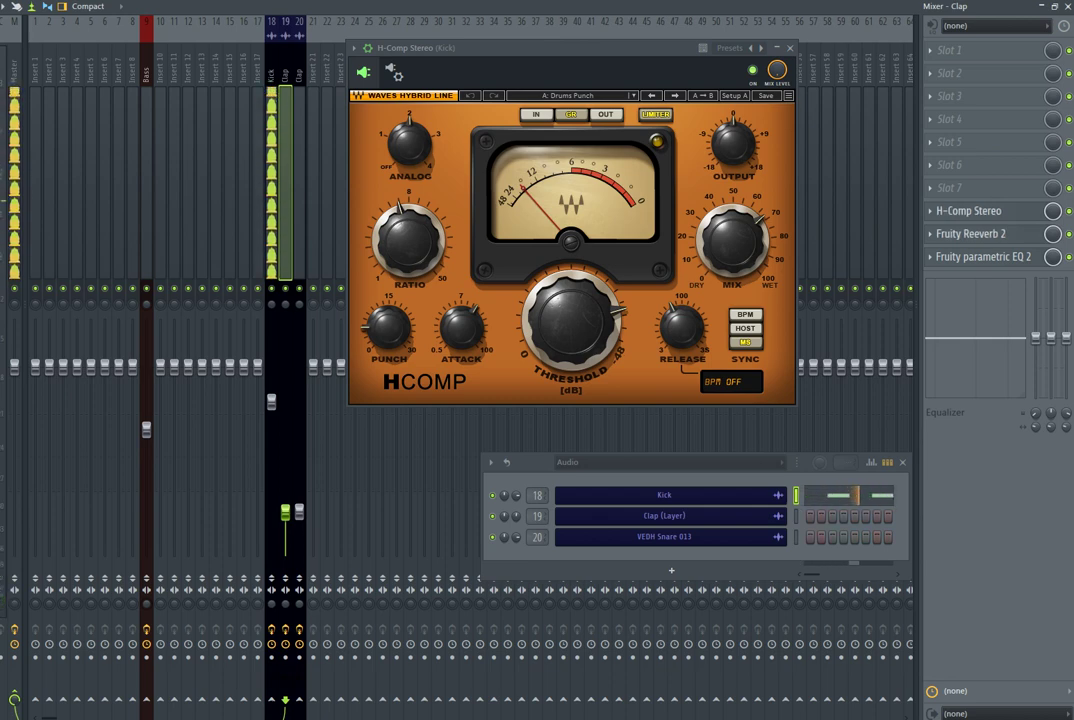
pyautogui.click(968, 211)
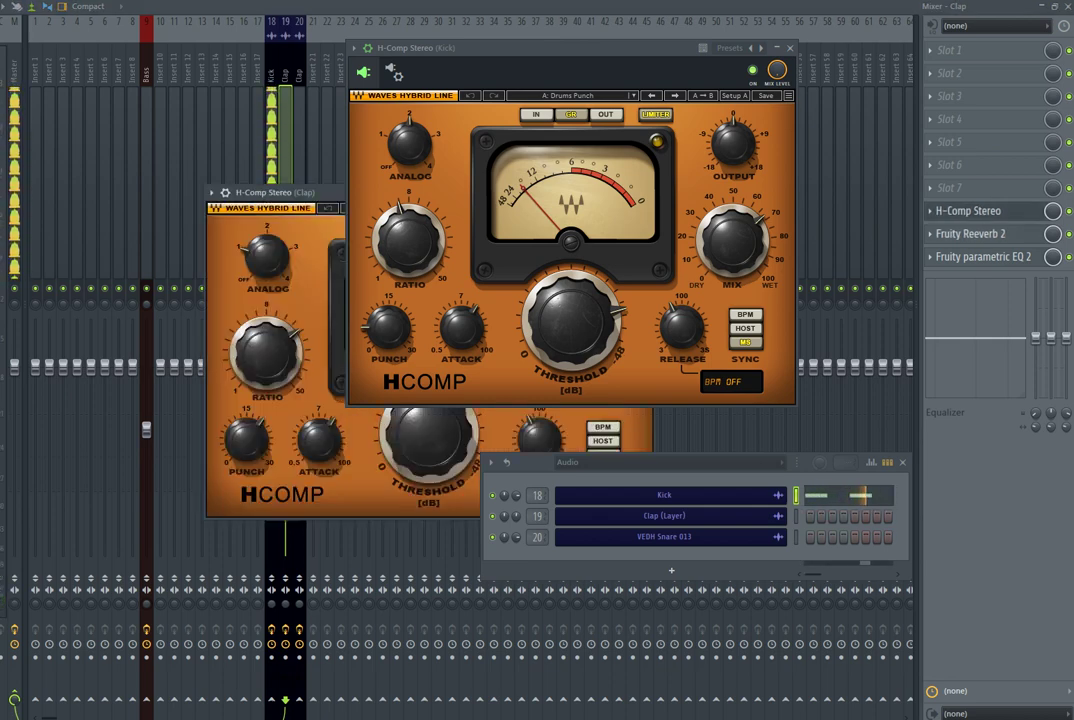
pyautogui.click(211, 192)
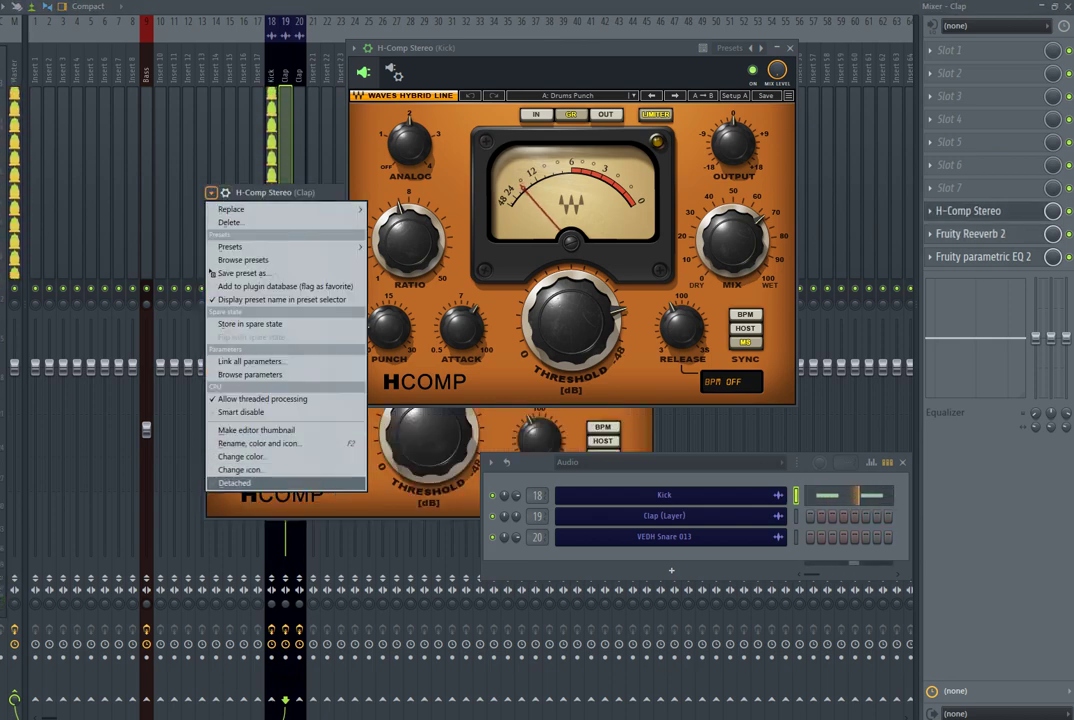
pyautogui.click(238, 483)
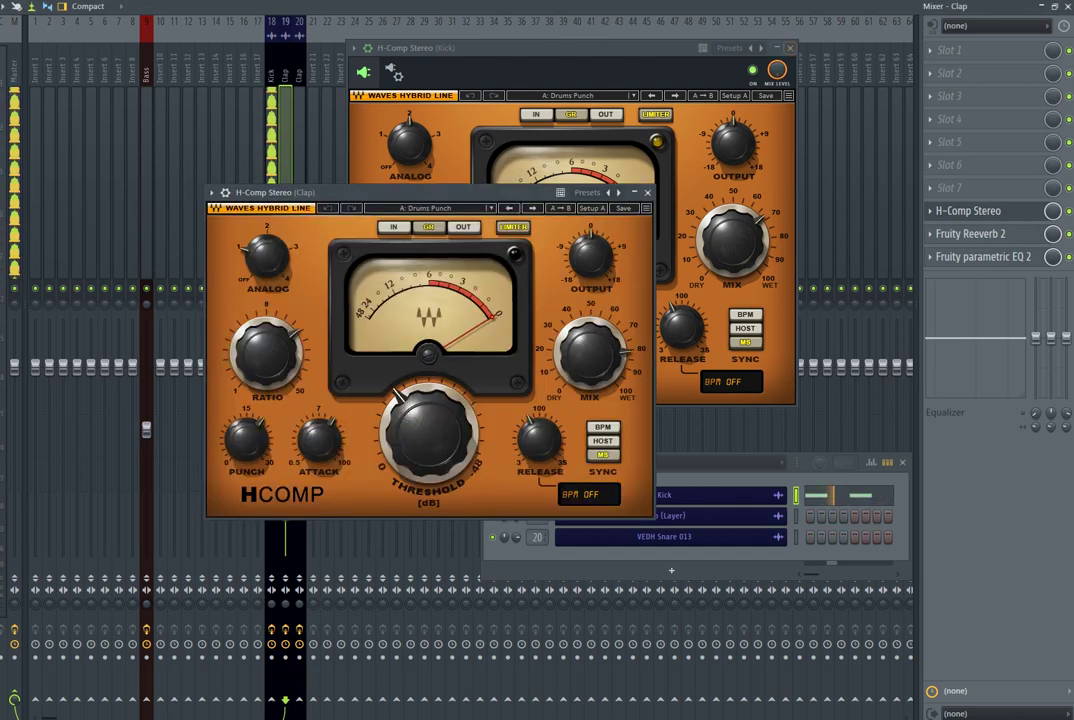
pyautogui.click(790, 48)
pyautogui.moveTo(420, 192); pyautogui.dragTo(612, 104)
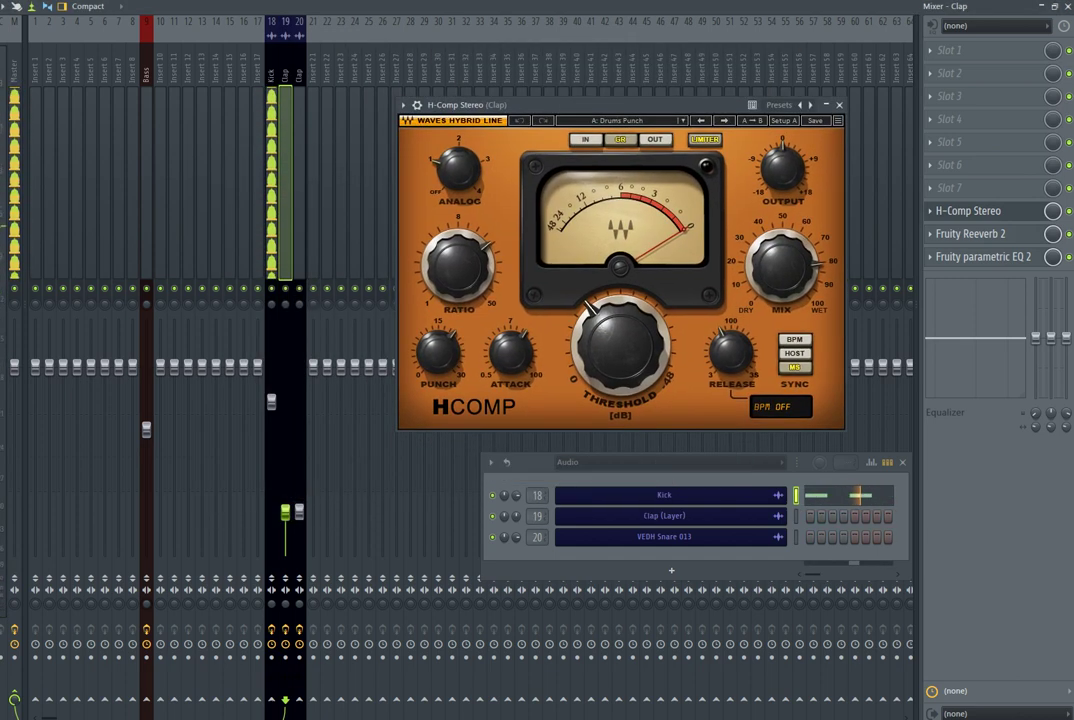
pyautogui.click(417, 105)
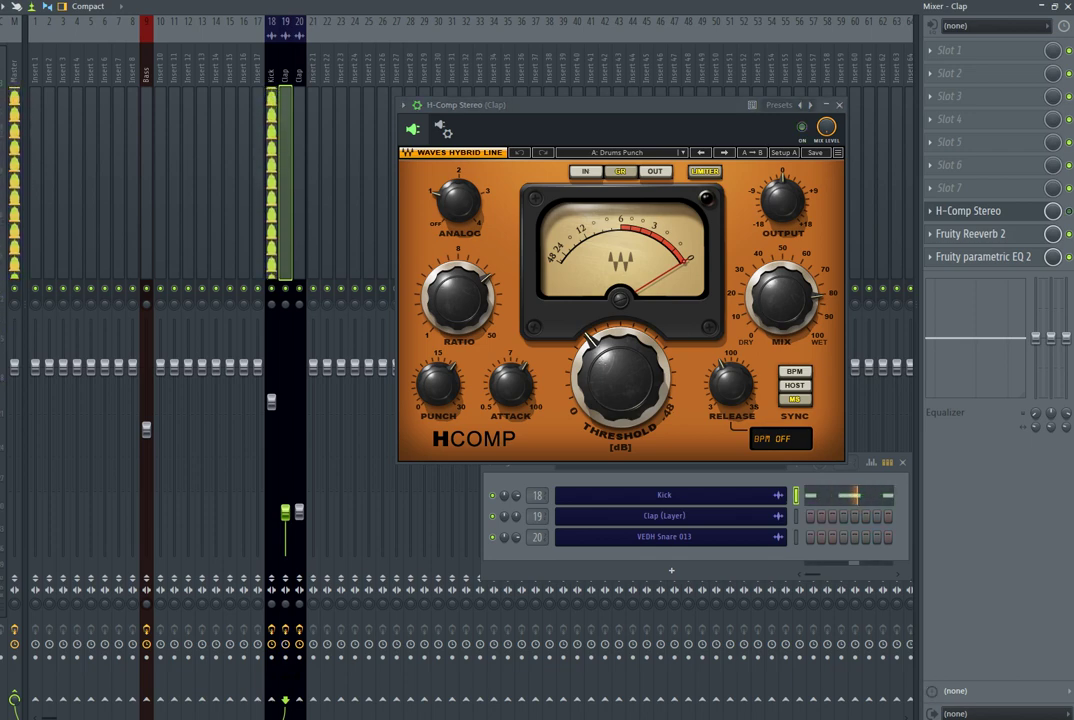
# Step: Switch to the Clap (Layer) pattern and move the Clap compressor's window clear of the channel rack
pyautogui.click(600, 1)
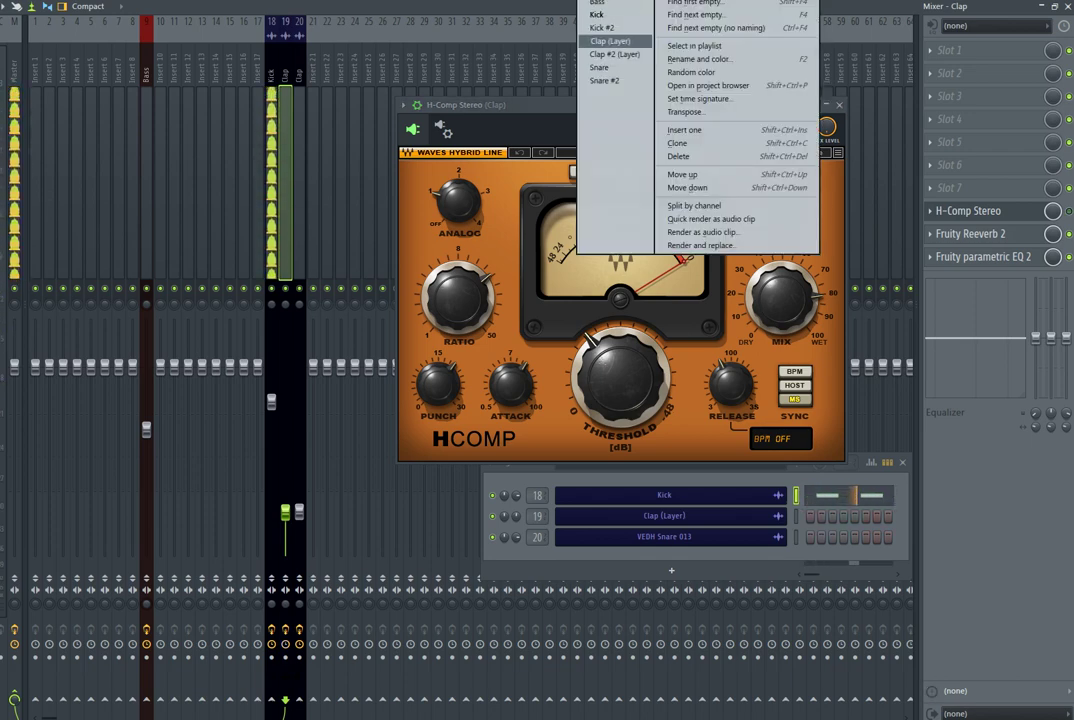
pyautogui.click(610, 41)
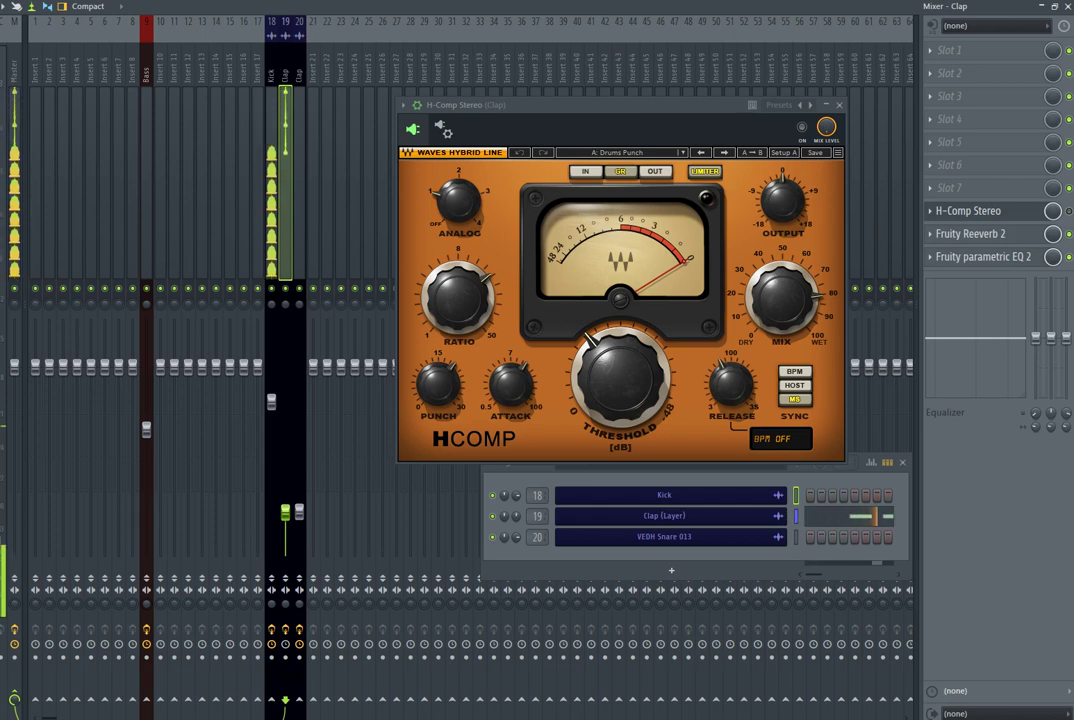
pyautogui.moveTo(600, 105); pyautogui.dragTo(506, 42)
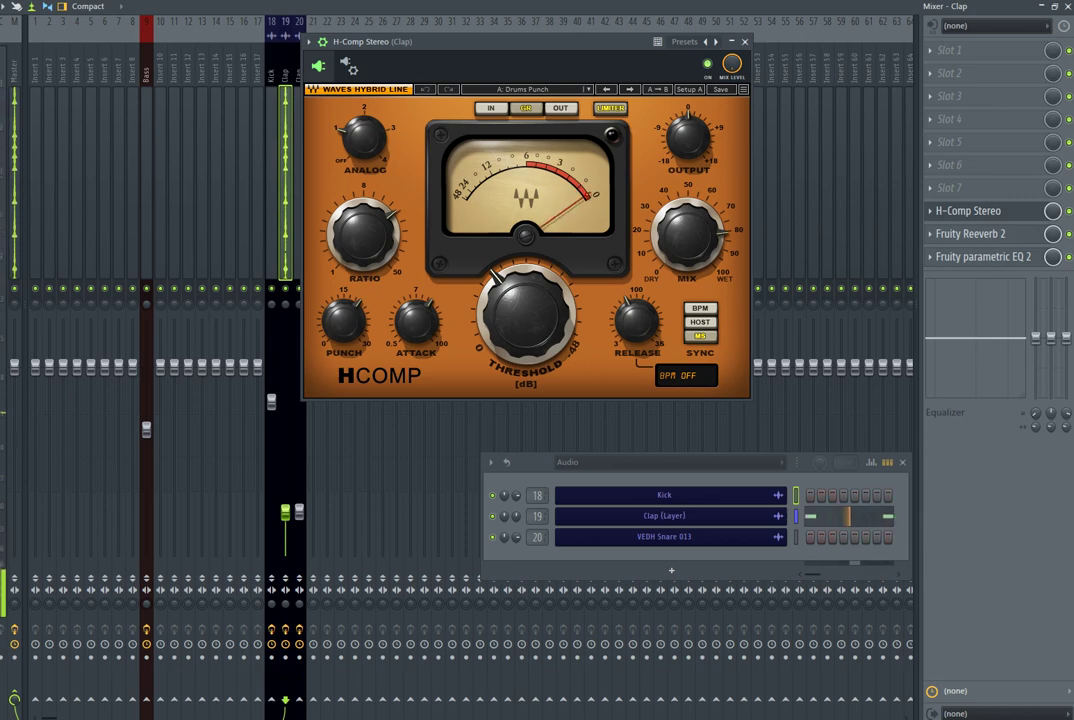
# Step: Try to switch to the Snare pattern, and close the Clap track's H-Comp window
pyautogui.click(612, 1)
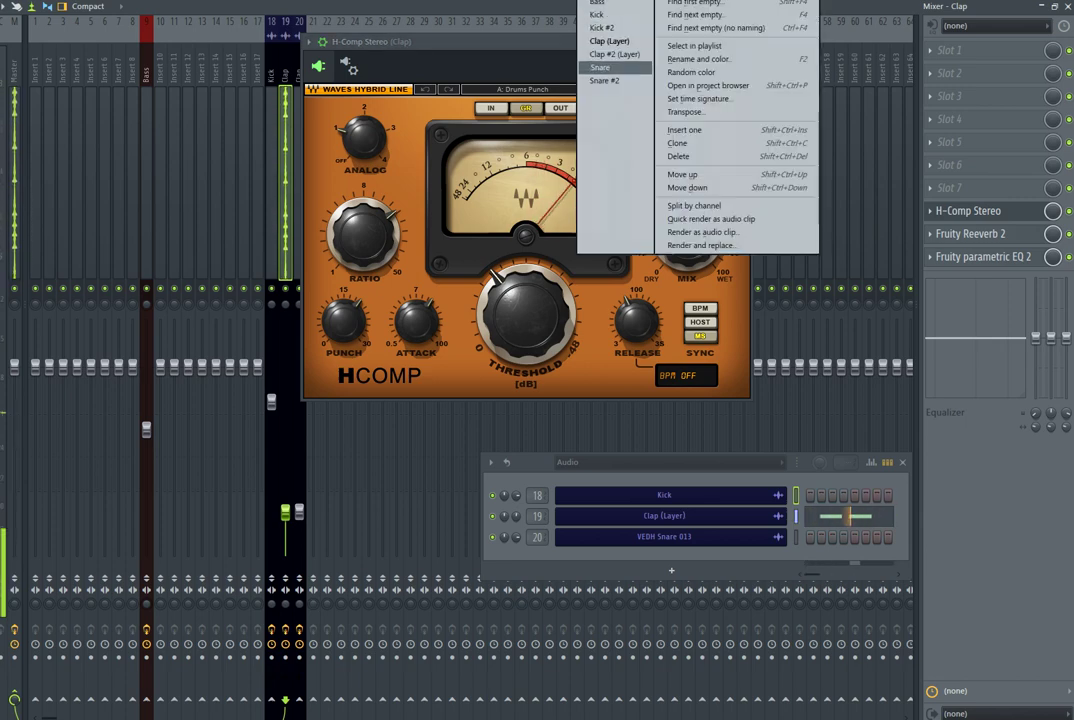
pyautogui.click(600, 67)
pyautogui.moveTo(530, 42); pyautogui.dragTo(665, 51)
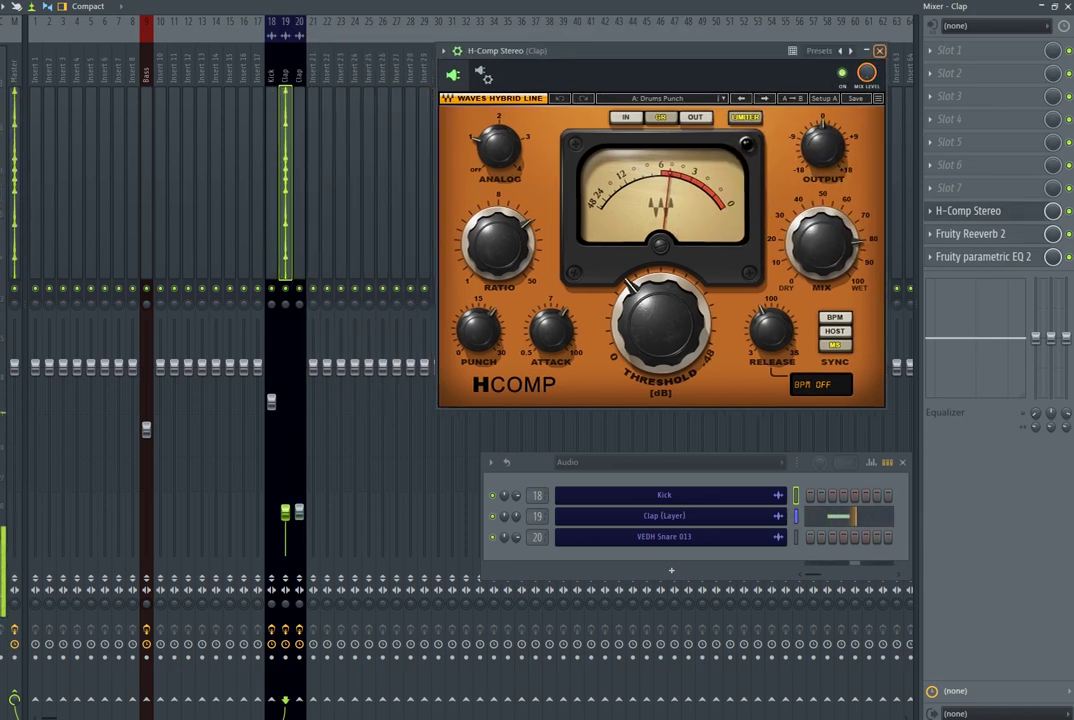
pyautogui.click(880, 51)
# Step: Rename mixer insert 20 to Snare
pyautogui.click(299, 190)
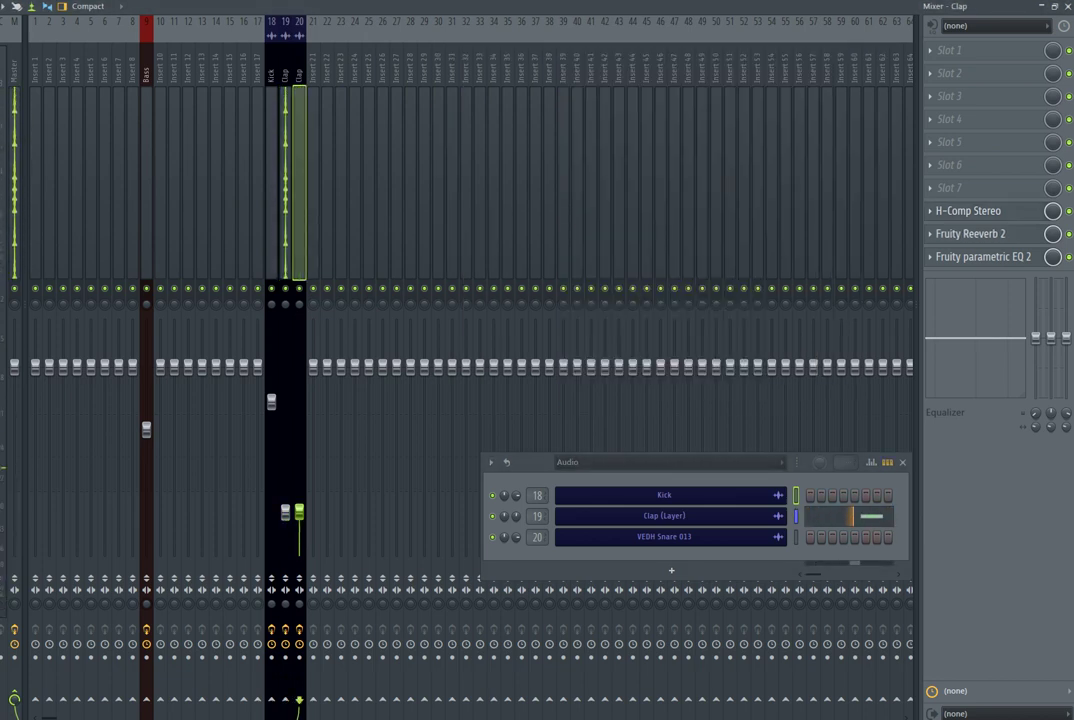
pyautogui.press('F2')
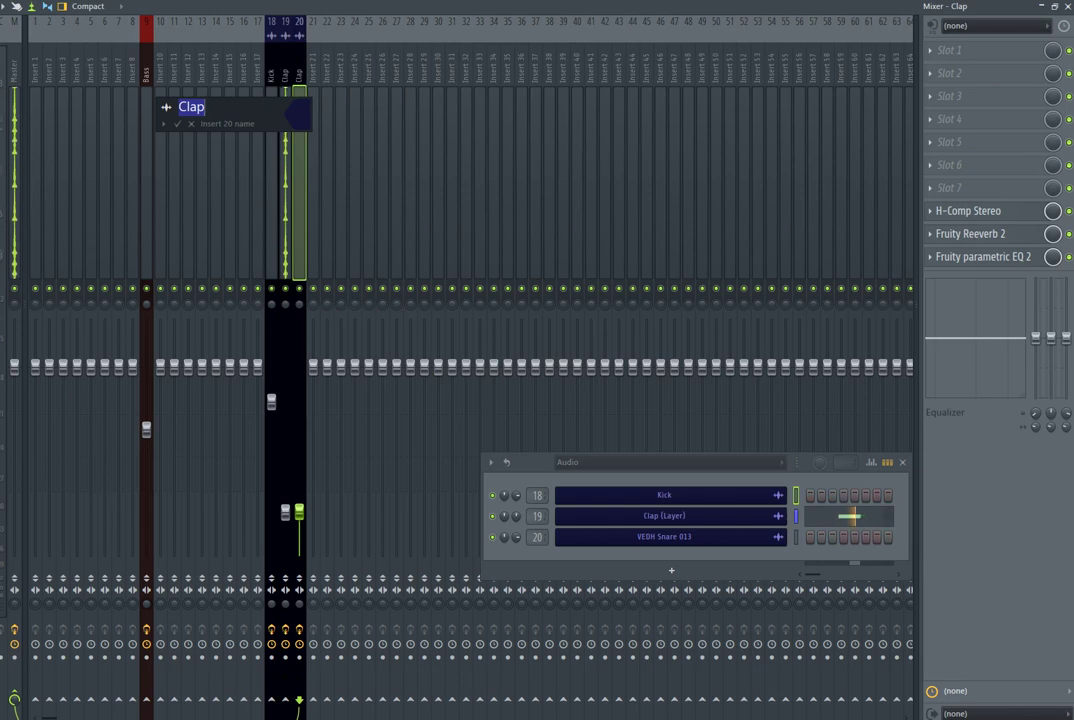
pyautogui.press('Return')
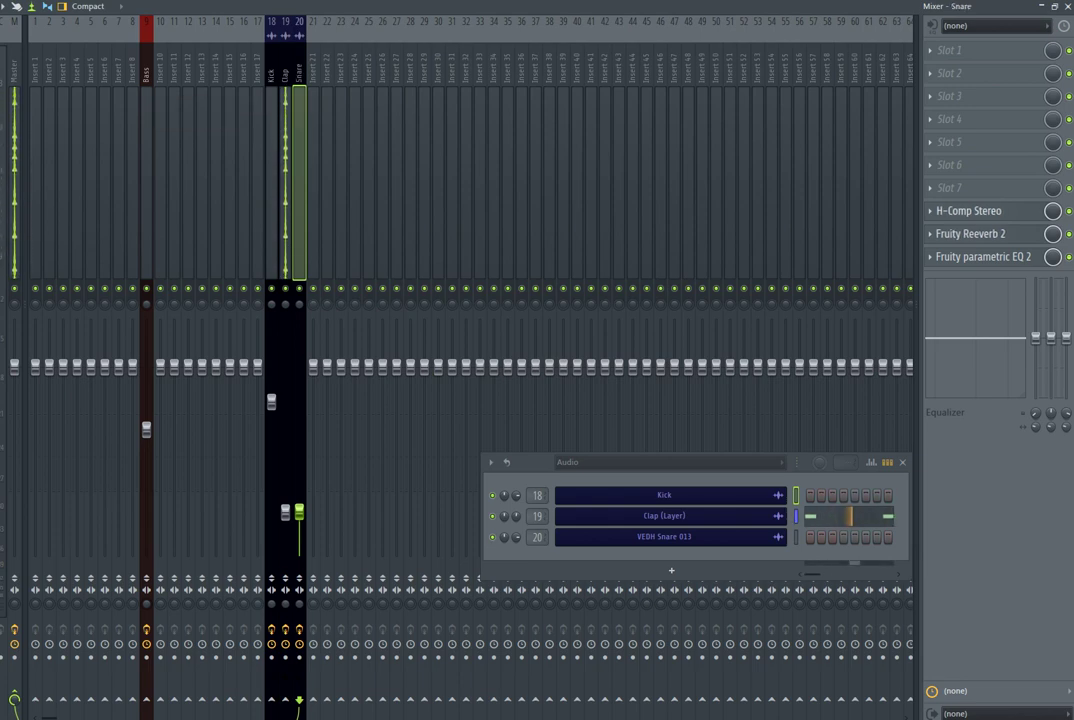
# Step: Open the Snare track's H-Comp Stereo as a detached window
pyautogui.click(968, 211)
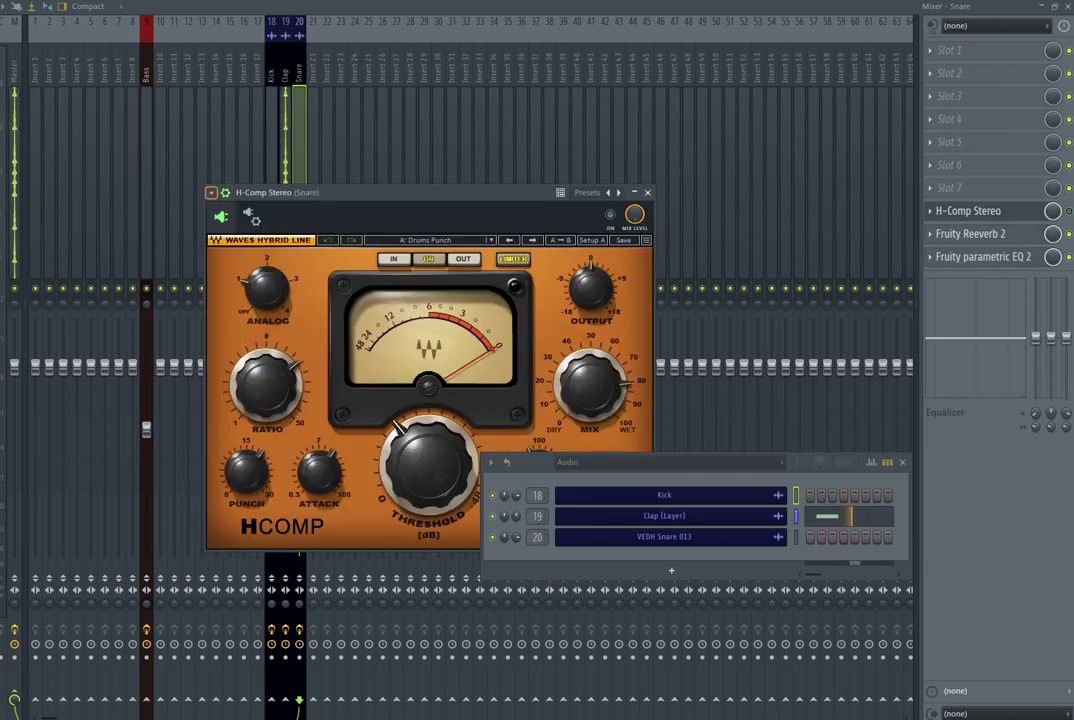
pyautogui.click(211, 192)
pyautogui.click(236, 482)
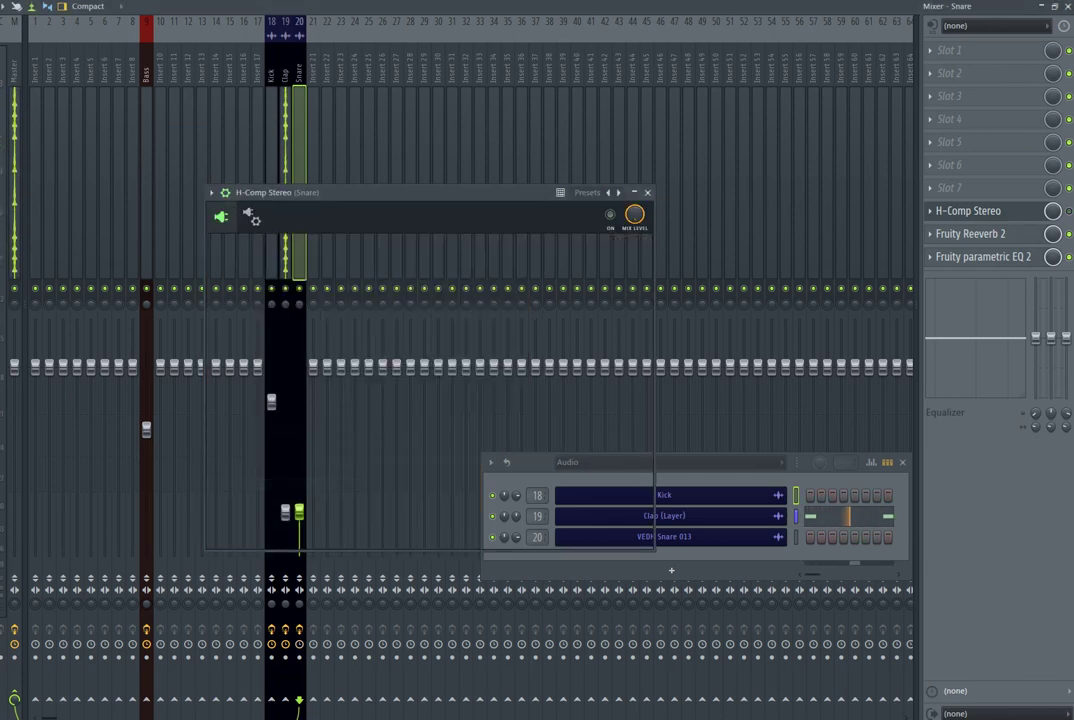
# Step: Compare the Snare #2 and Snare patterns, return to Snare #2, and move the Snare compressor's window clear of the channel rack
pyautogui.click(605, 2)
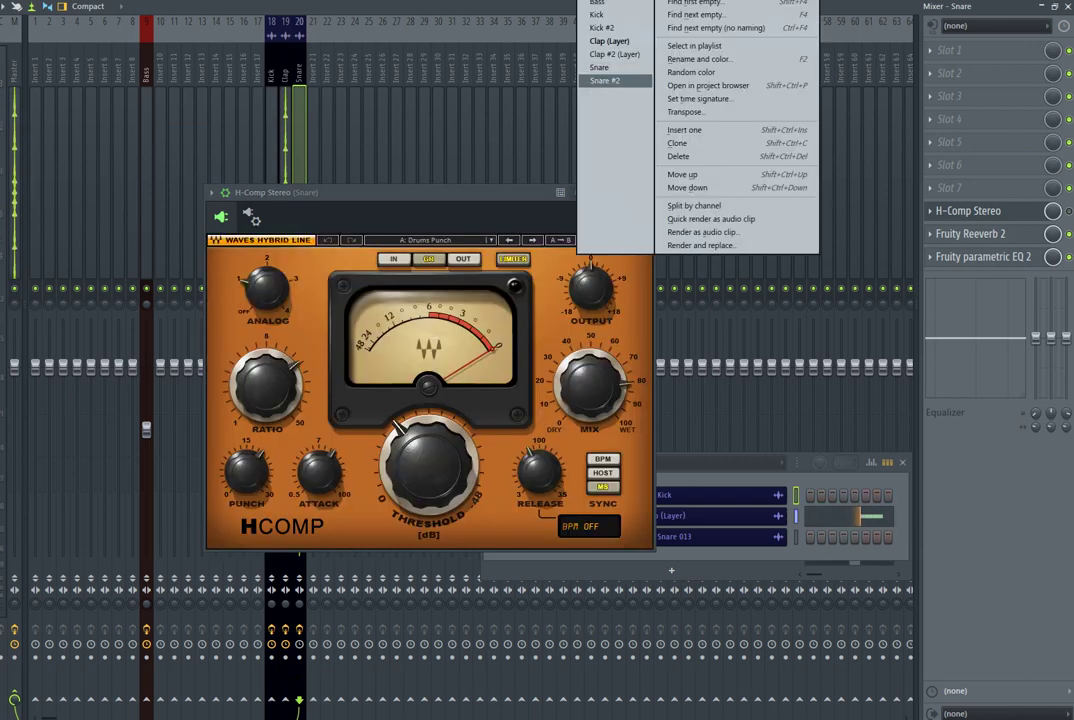
pyautogui.click(605, 81)
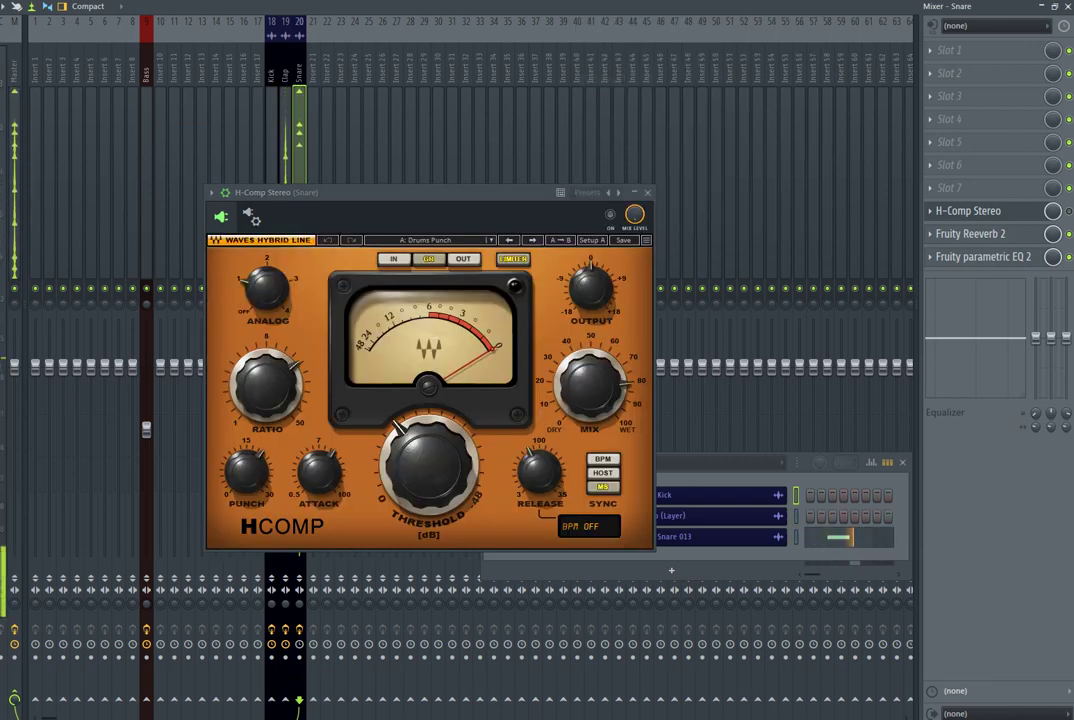
pyautogui.click(605, 2)
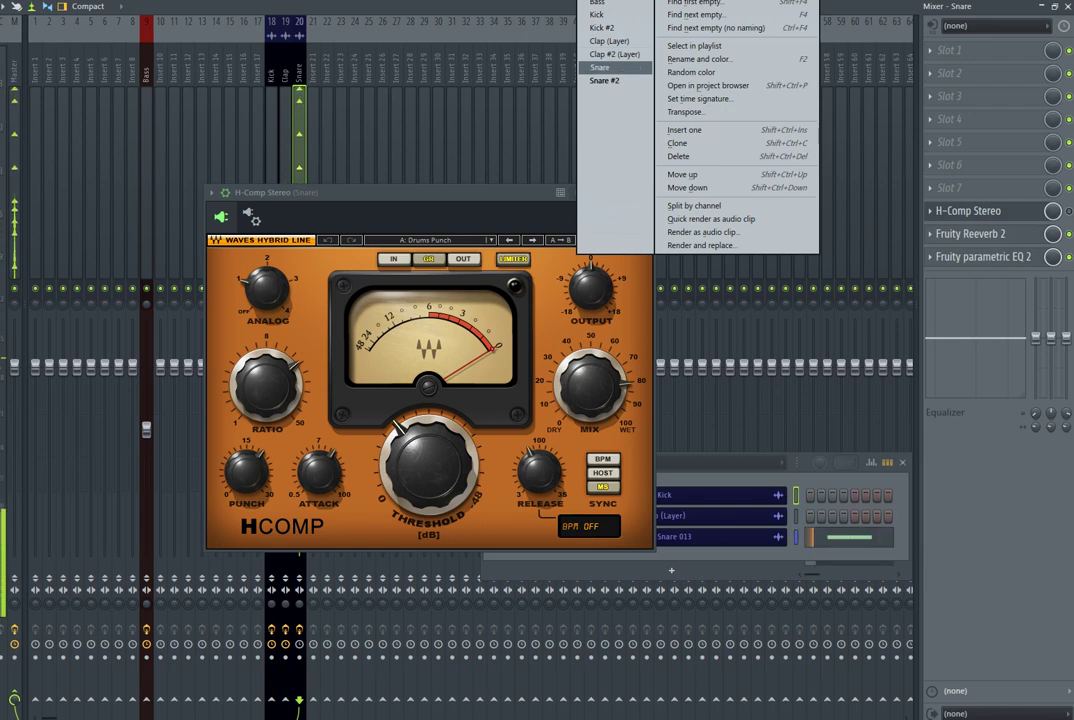
pyautogui.click(605, 67)
pyautogui.moveTo(430, 192); pyautogui.dragTo(597, 68)
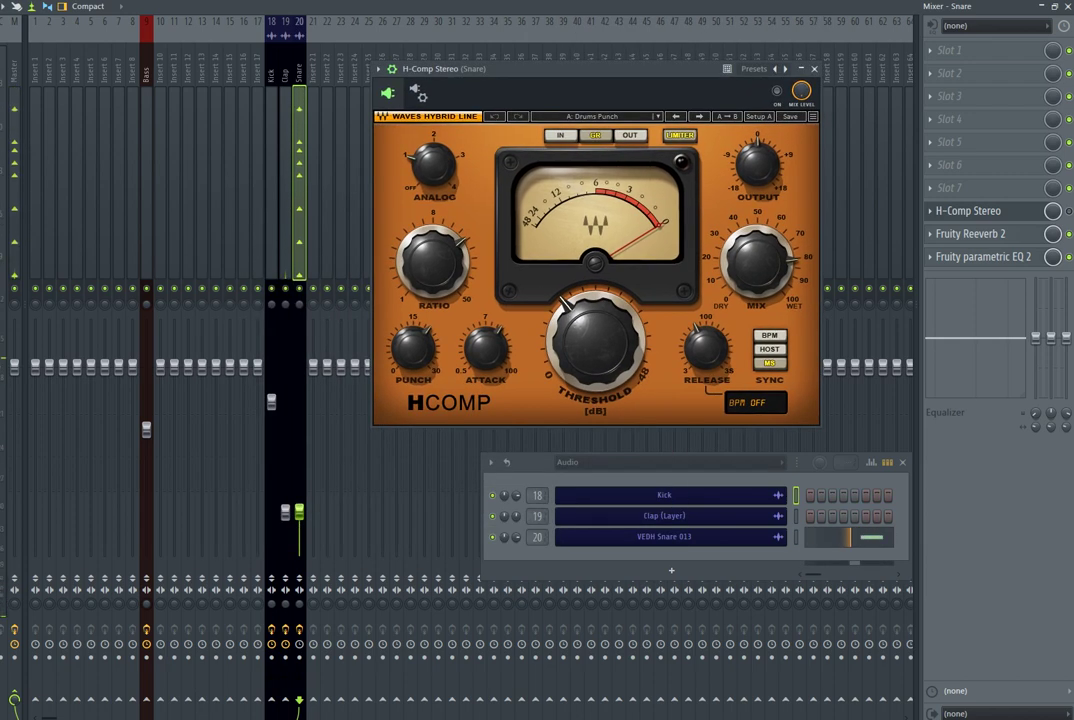
pyautogui.click(605, 2)
pyautogui.click(606, 80)
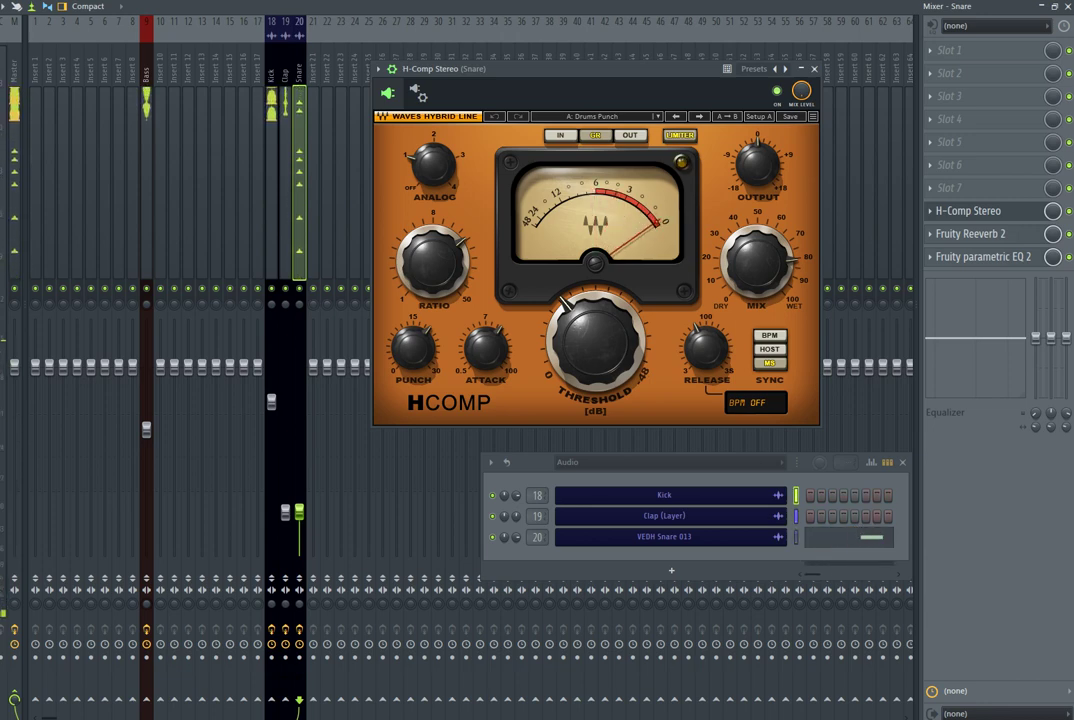
# Step: Close the Snare compressor and examine the effect chains of the Bass, Kick, Clap and Snare mixer tracks
pyautogui.click(271, 180)
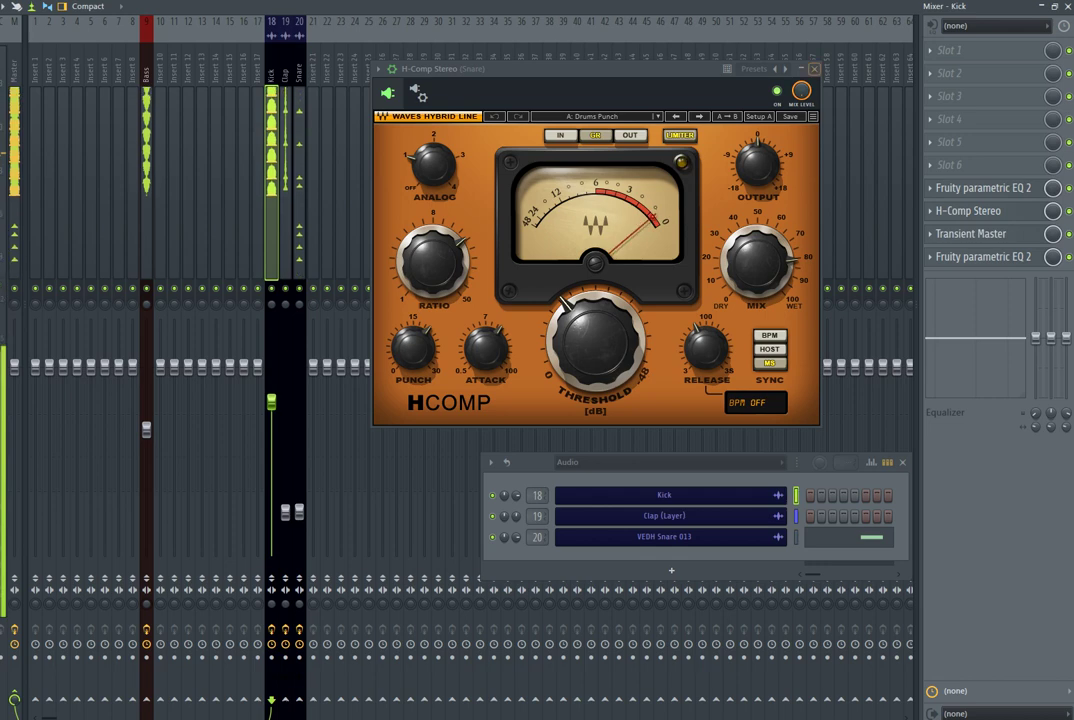
pyautogui.click(814, 69)
pyautogui.click(146, 180)
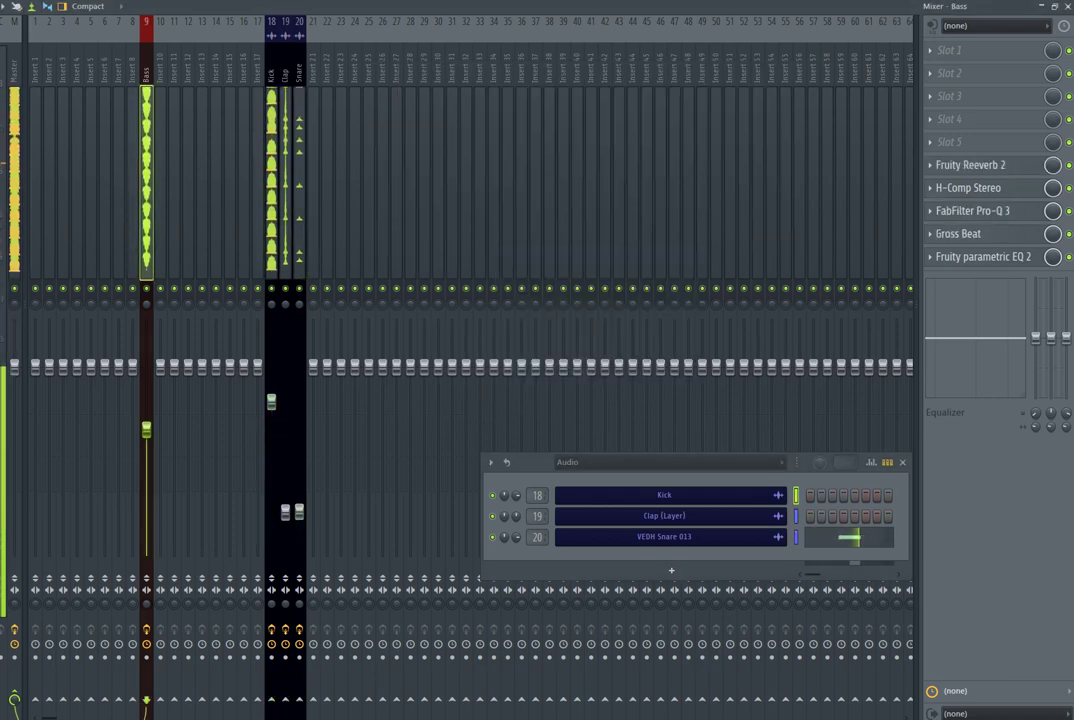
pyautogui.click(271, 180)
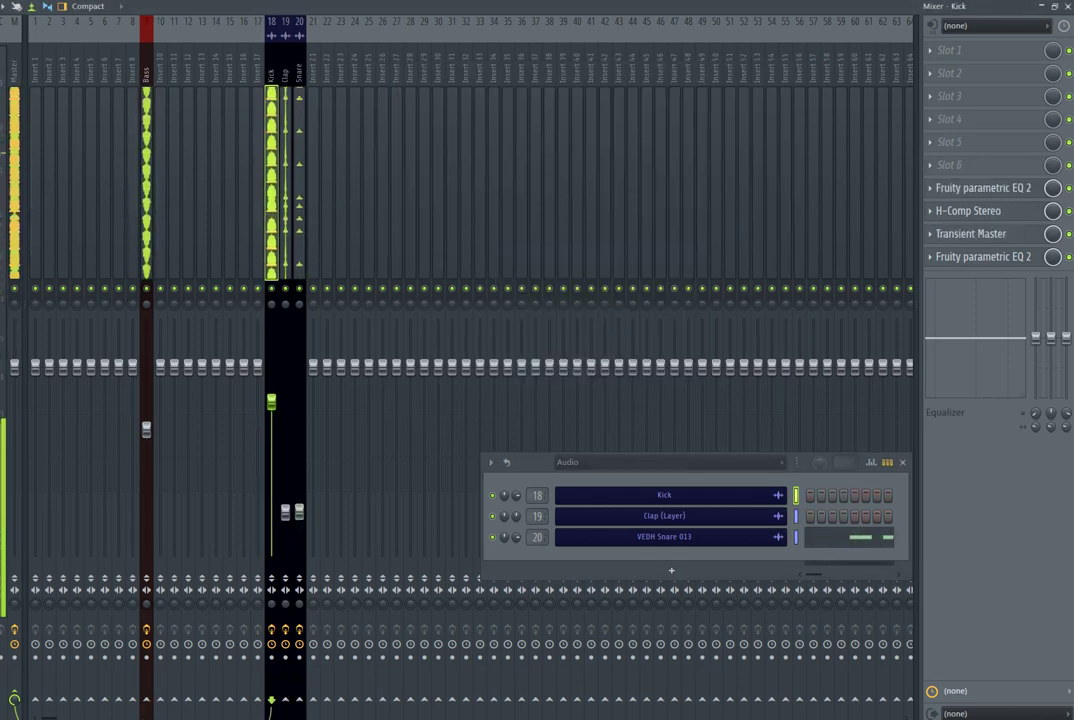
pyautogui.click(285, 180)
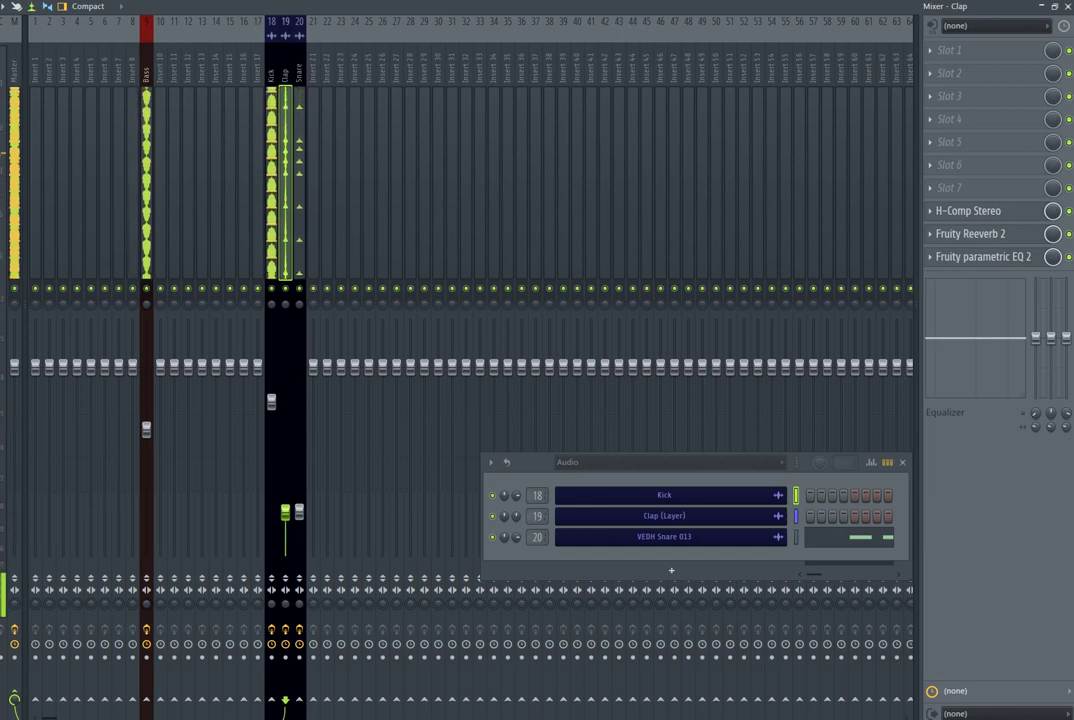
pyautogui.click(299, 180)
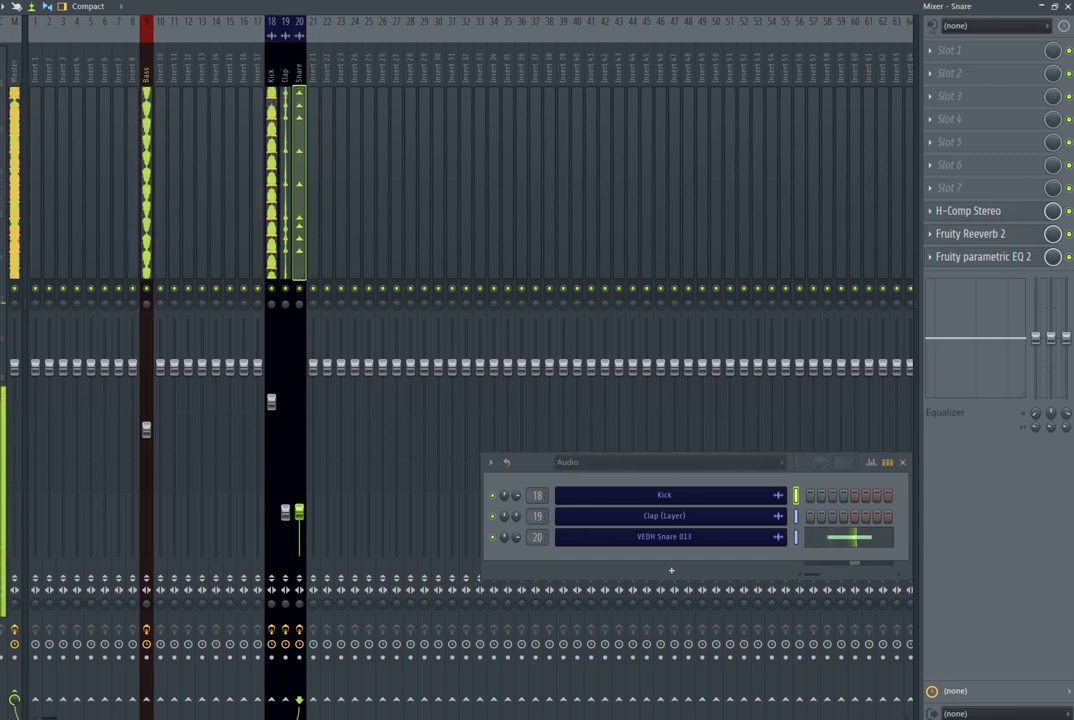
pyautogui.click(271, 180)
pyautogui.click(285, 180)
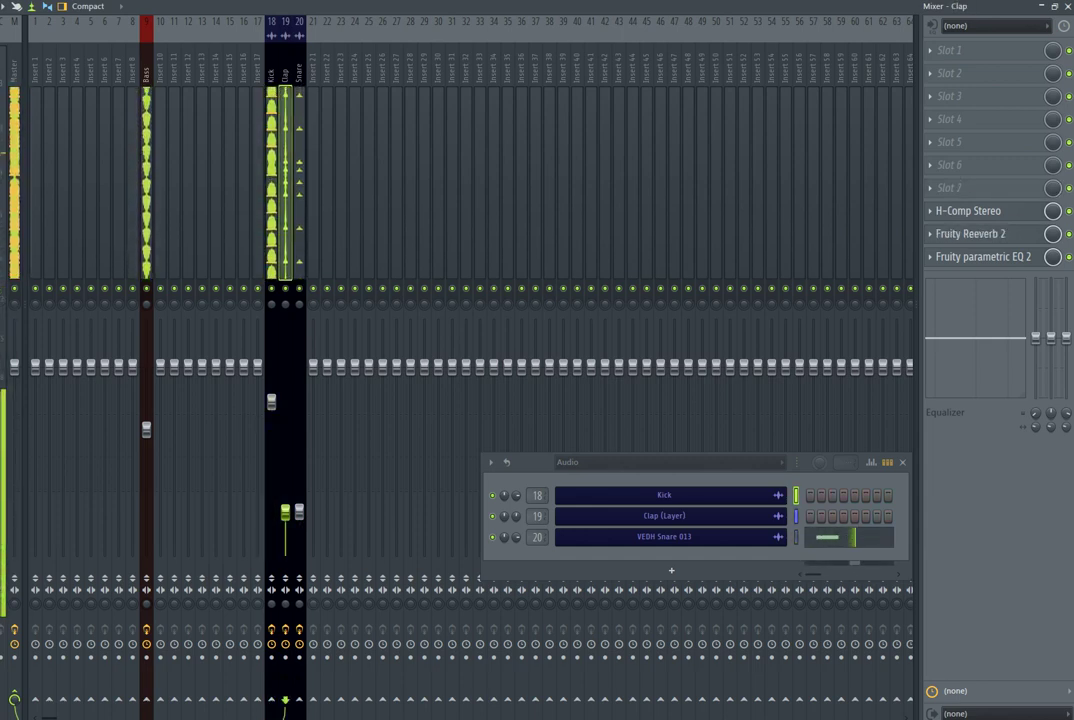
# Step: Open FabFilter Pro-Q 3 on the Bass track and move its window up to uncover the channel rack
pyautogui.click(146, 180)
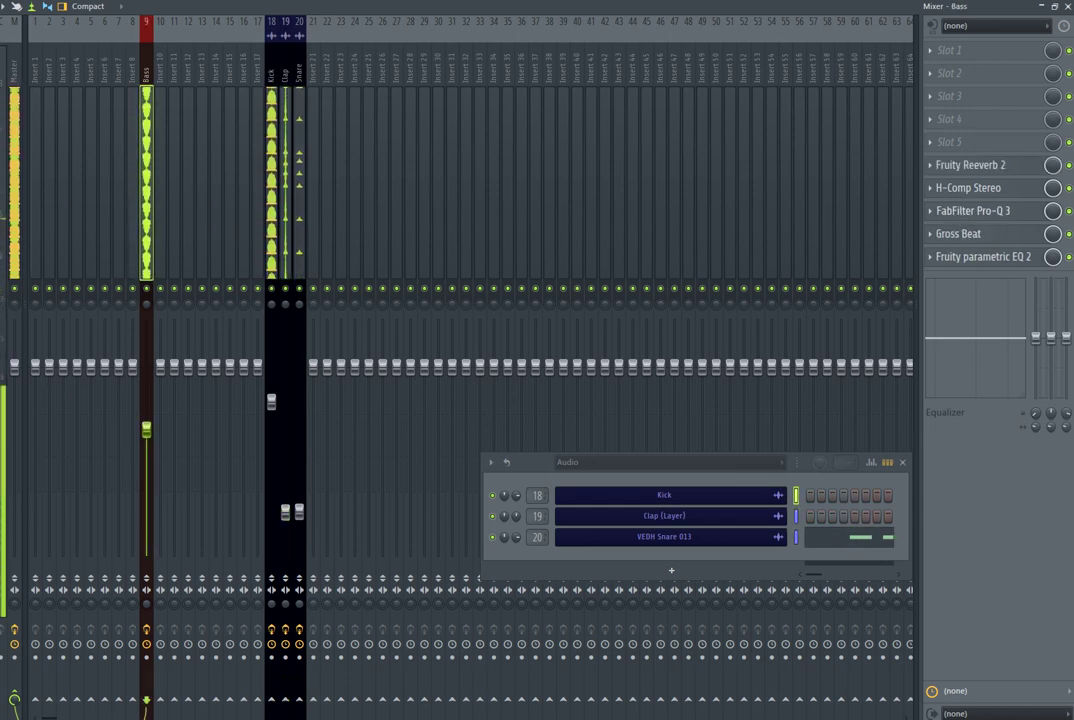
pyautogui.click(973, 211)
pyautogui.moveTo(640, 149); pyautogui.dragTo(571, 75)
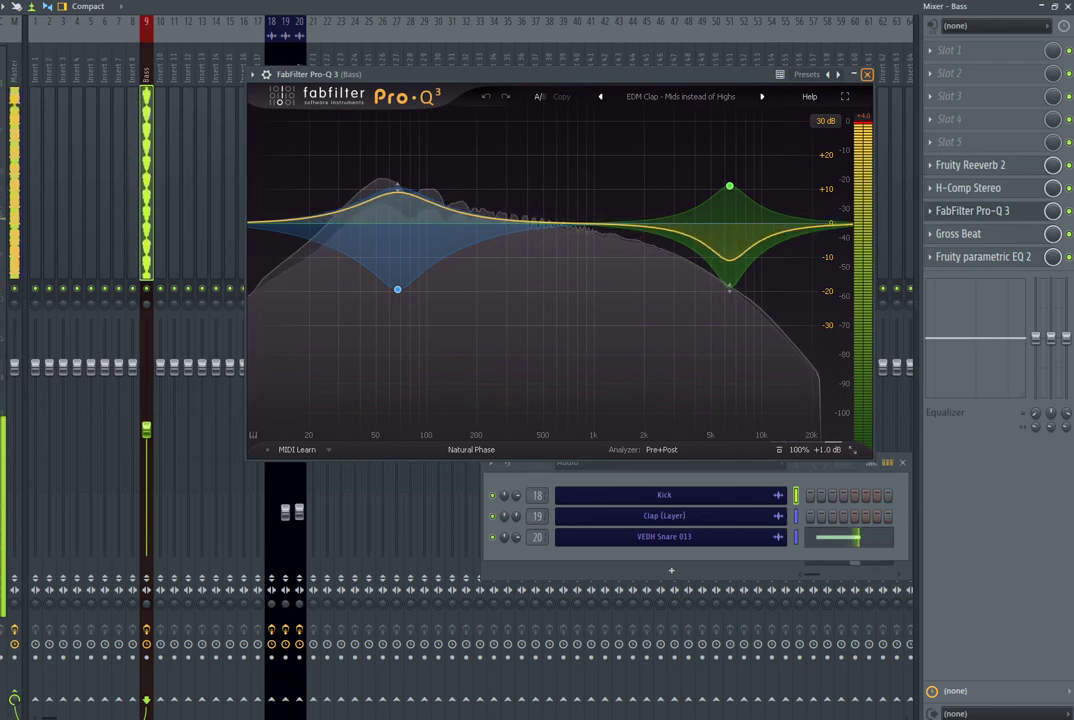
# Step: Show the playlist without the channel rack and reposition the Bass track's Pro-Q 3 window to check its dynamic EQ against the arrangement
pyautogui.press('F5')
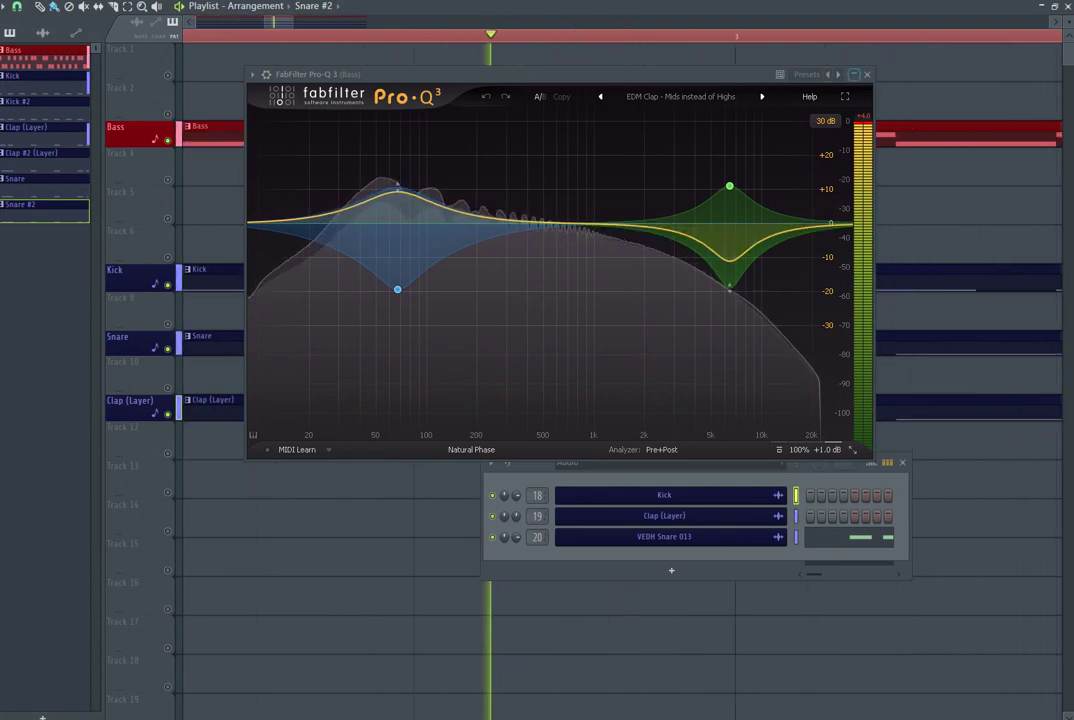
pyautogui.moveTo(730, 186)
pyautogui.press('F6')
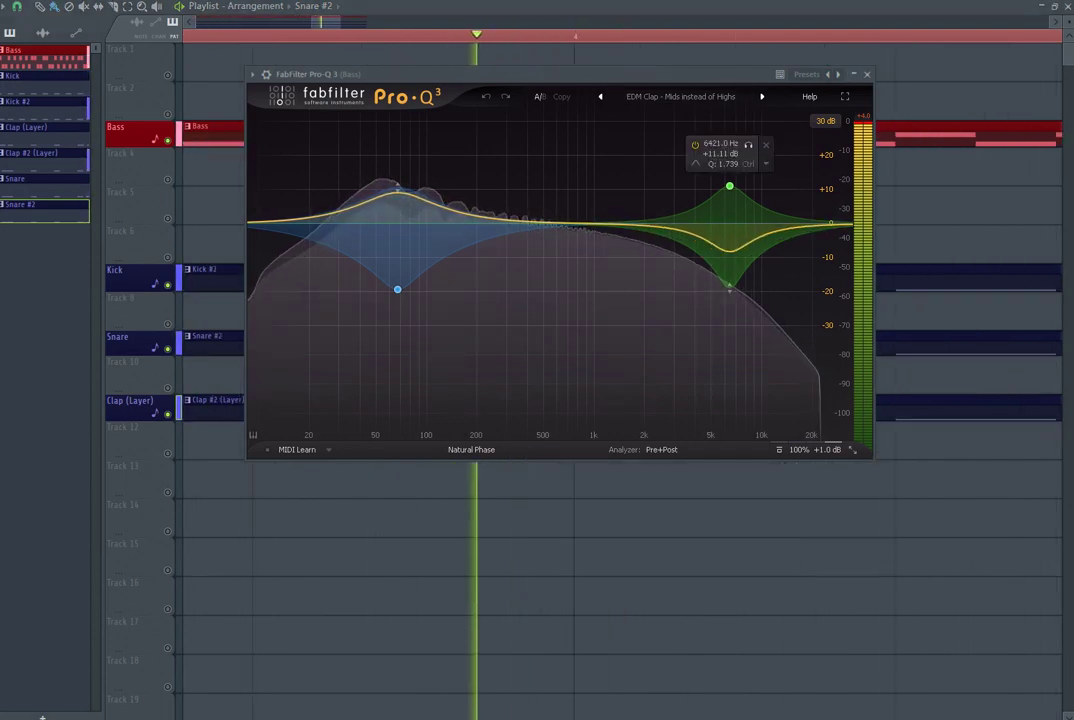
pyautogui.moveTo(620, 74); pyautogui.dragTo(620, 240)
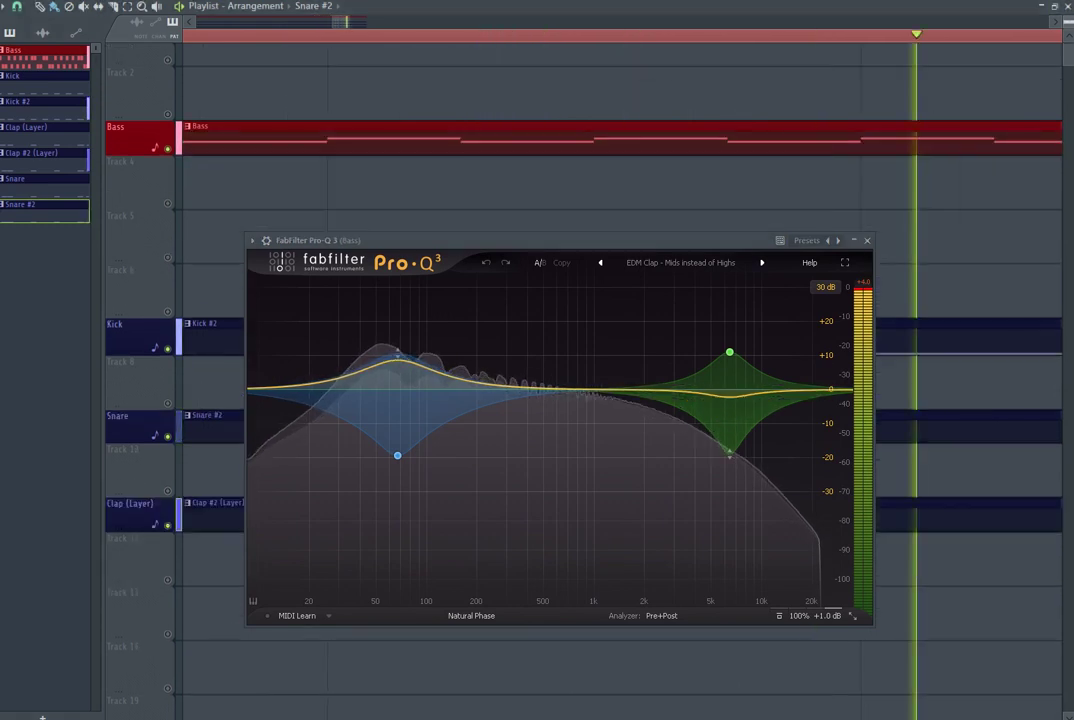
pyautogui.moveTo(560, 240); pyautogui.dragTo(786, 105)
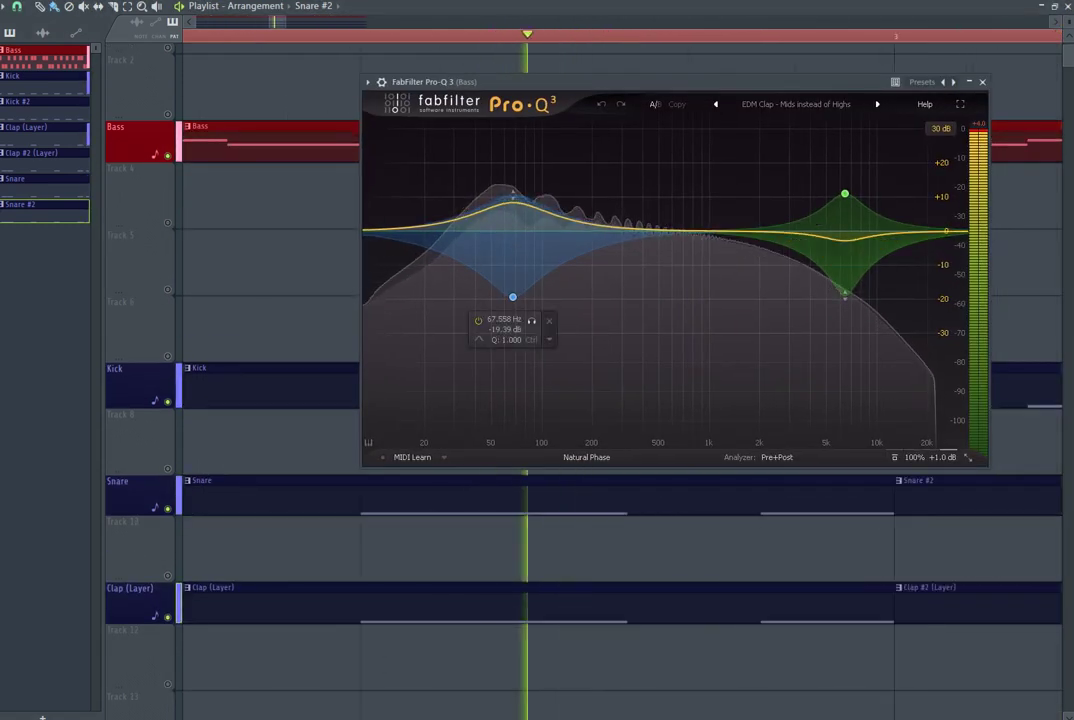
pyautogui.moveTo(620, 82); pyautogui.dragTo(477, 140)
# Step: Return to the mixer and examine the H-Comp Stereo settings on the Kick and Clap tracks
pyautogui.press('F9')
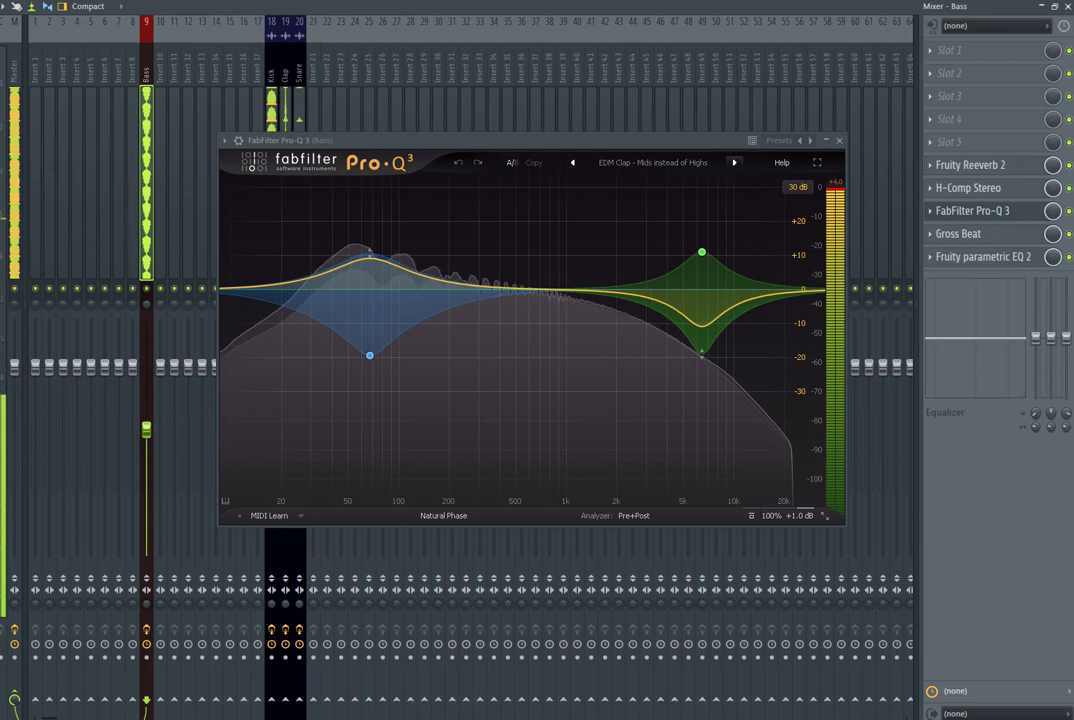
pyautogui.click(271, 75)
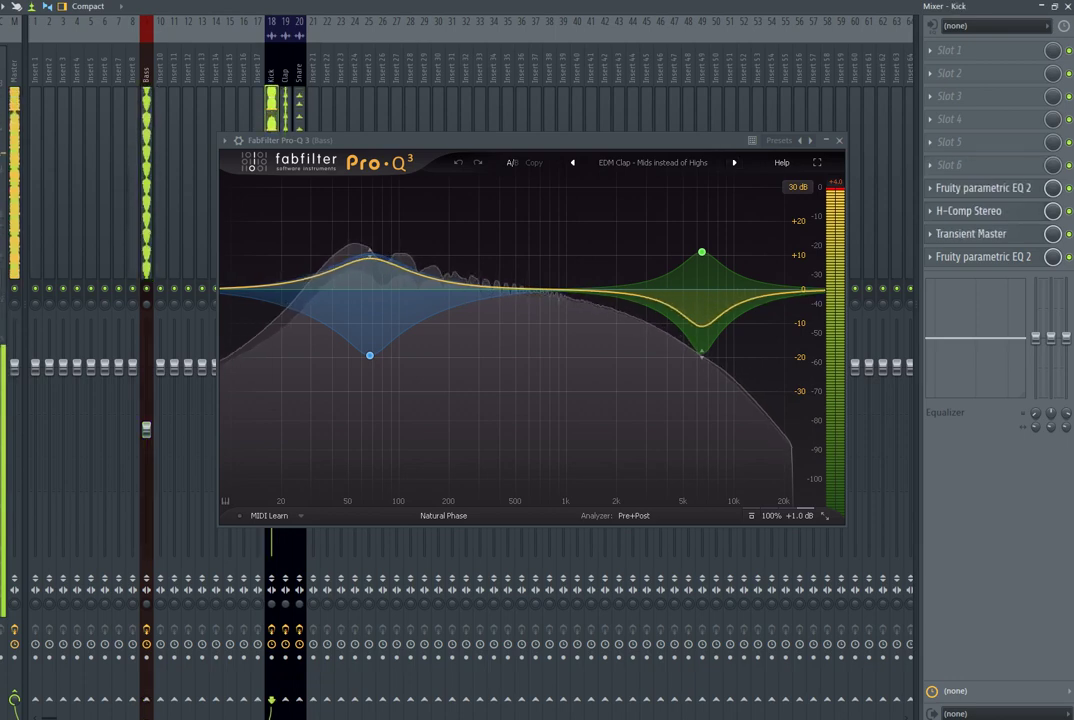
pyautogui.click(968, 211)
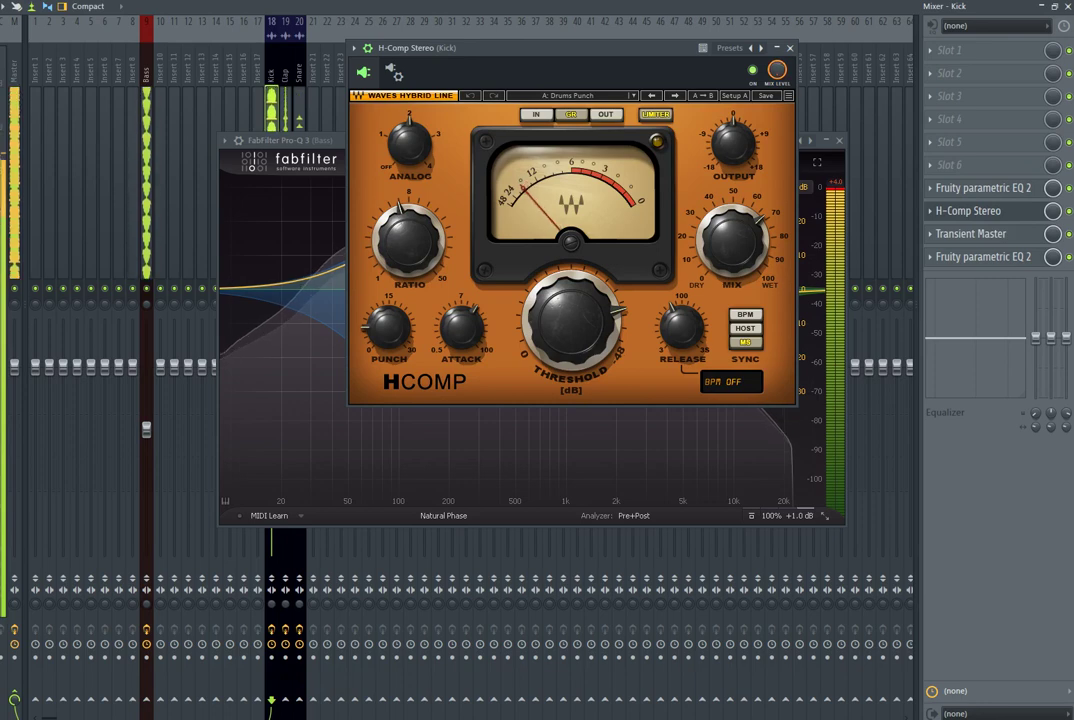
pyautogui.click(146, 78)
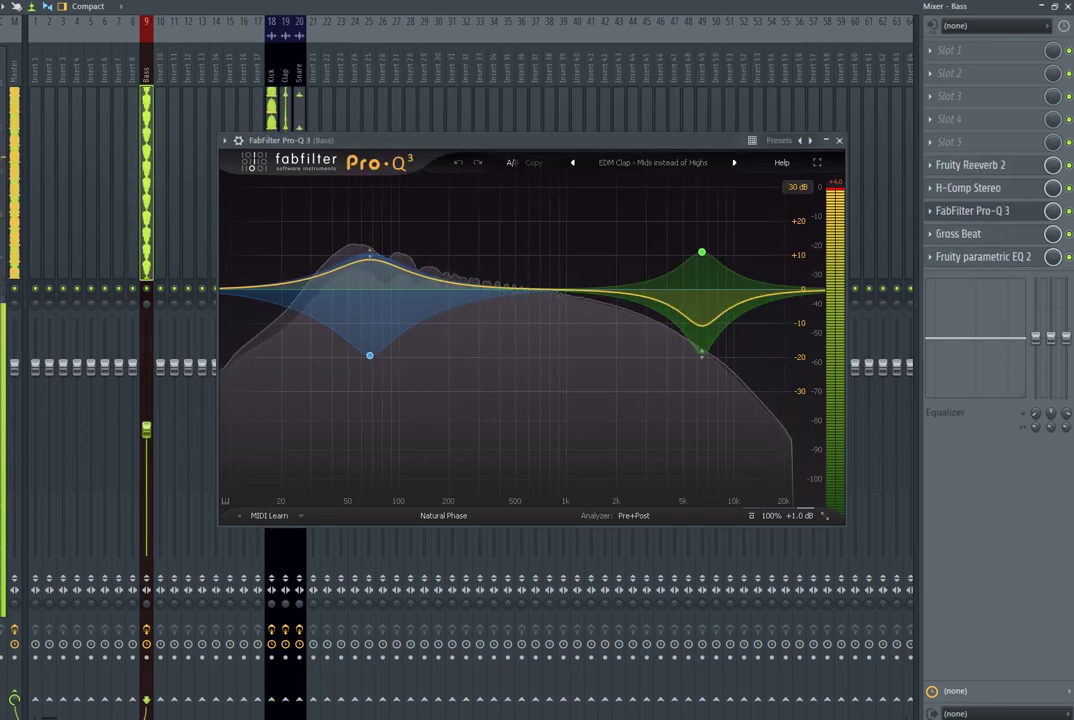
pyautogui.click(285, 78)
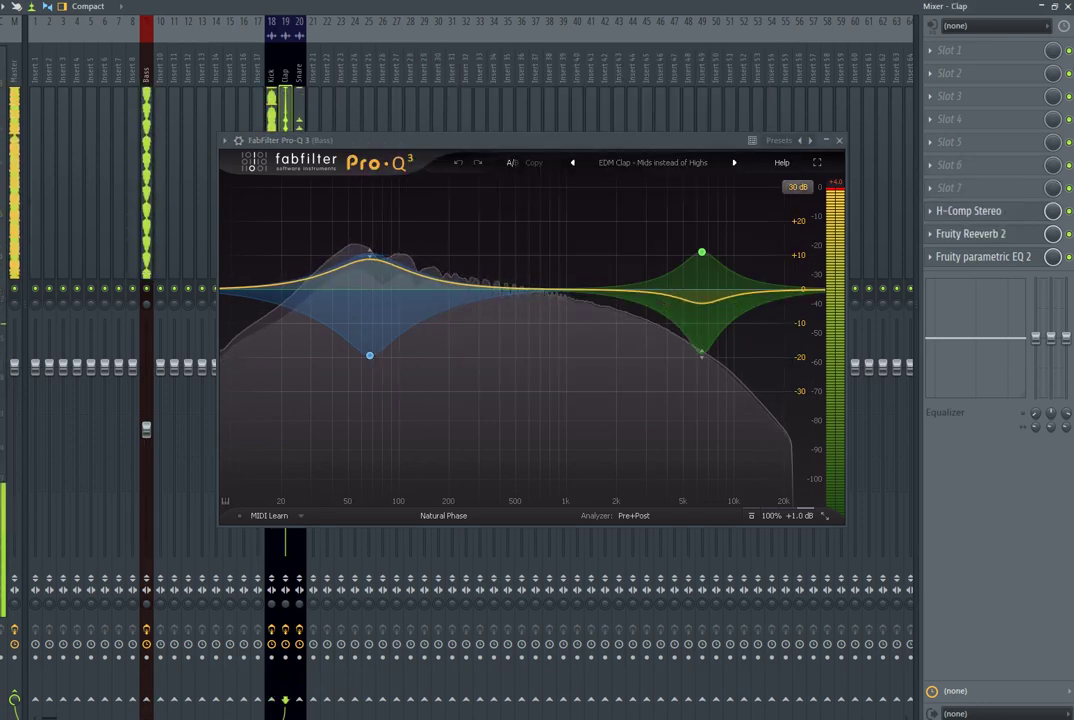
pyautogui.click(968, 211)
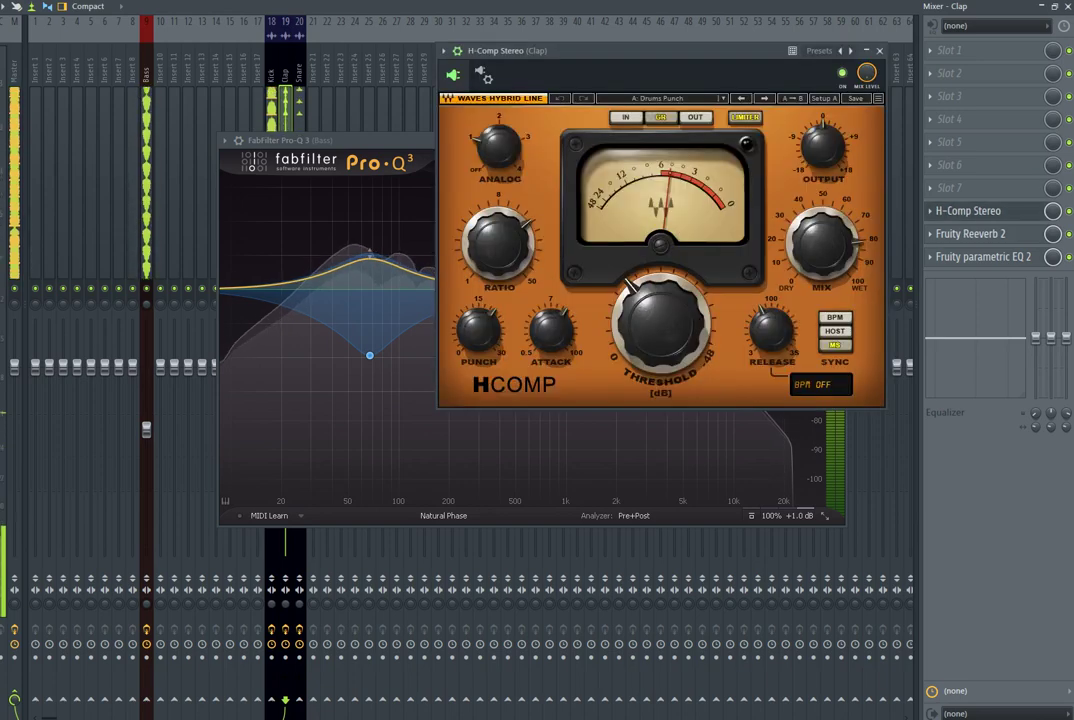
pyautogui.moveTo(640, 50); pyautogui.dragTo(514, 50)
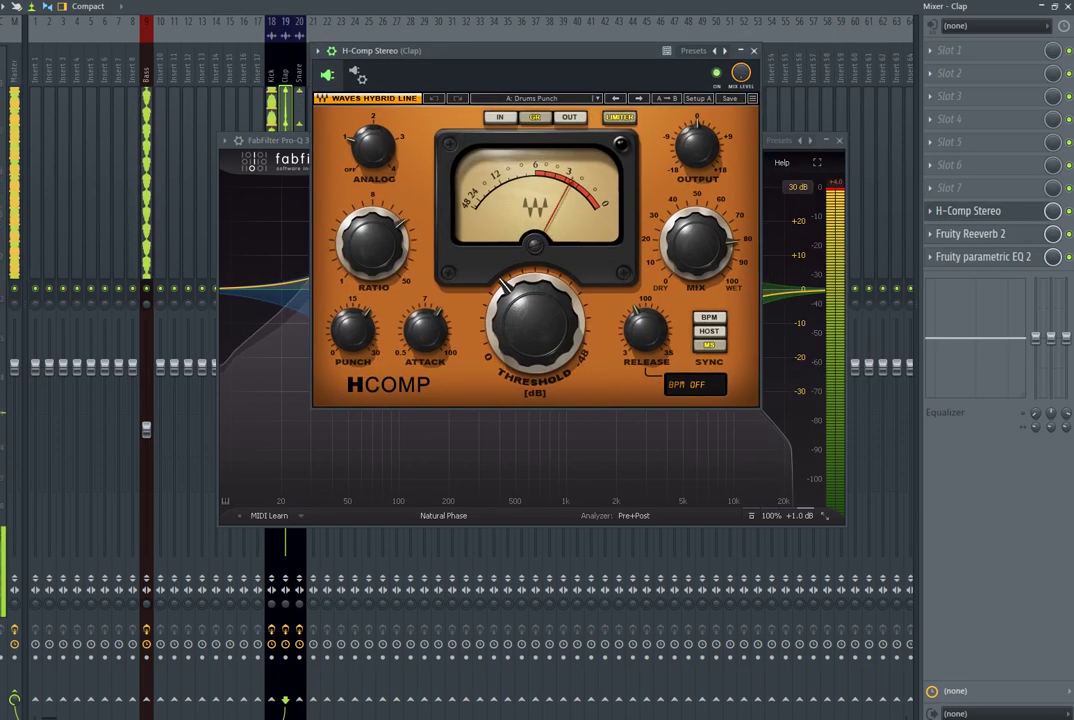
# Step: Examine the Snare track's H-Comp Stereo, then close all open plugin windows
pyautogui.click(299, 76)
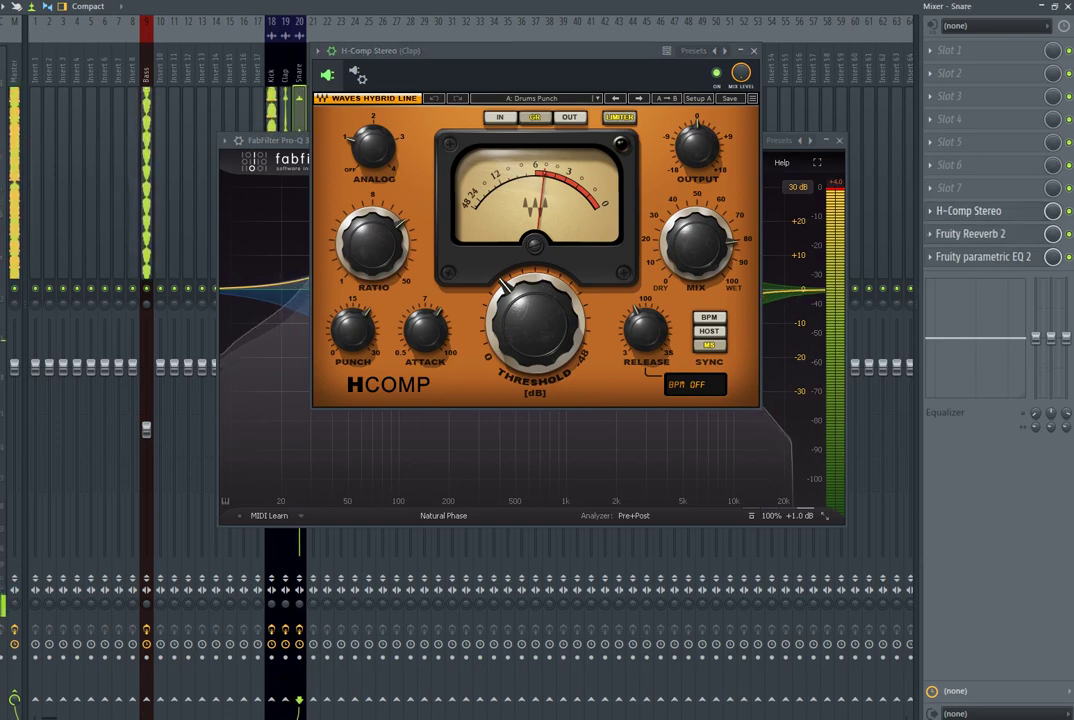
pyautogui.click(968, 211)
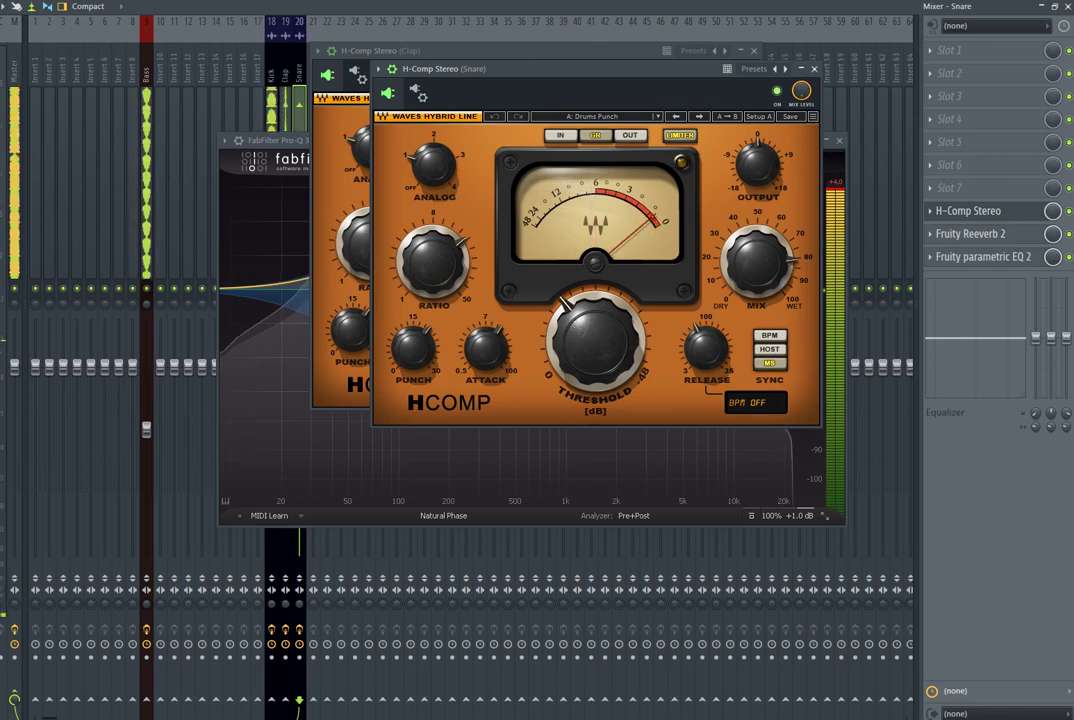
pyautogui.click(814, 69)
pyautogui.press('Escape')
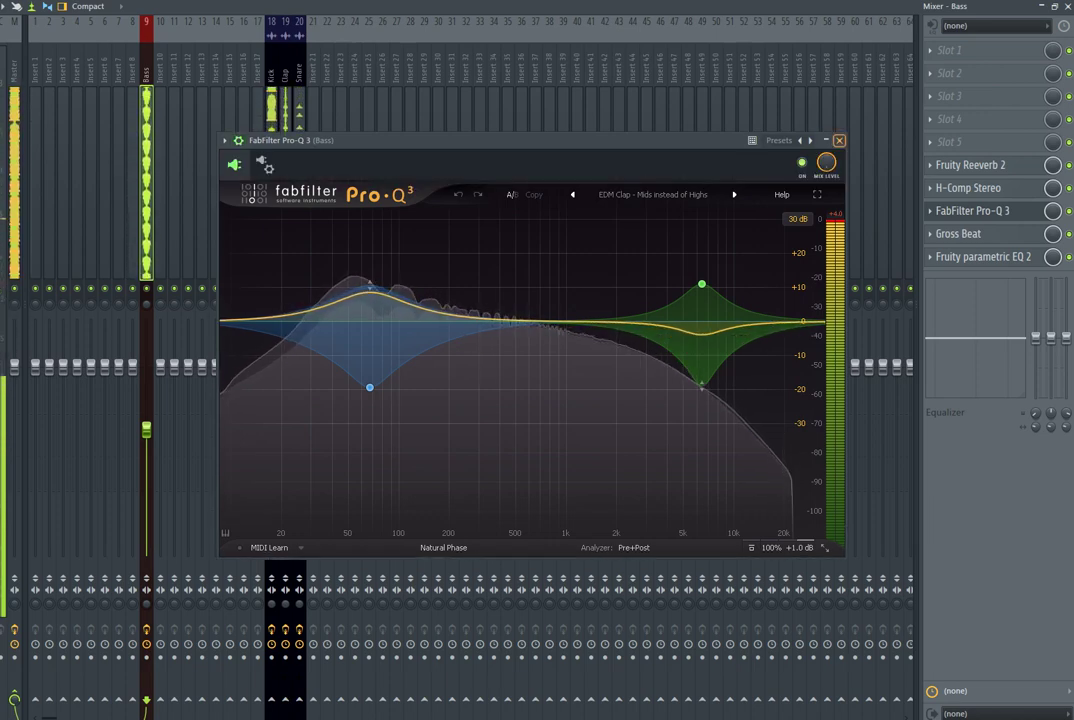
pyautogui.press('Escape')
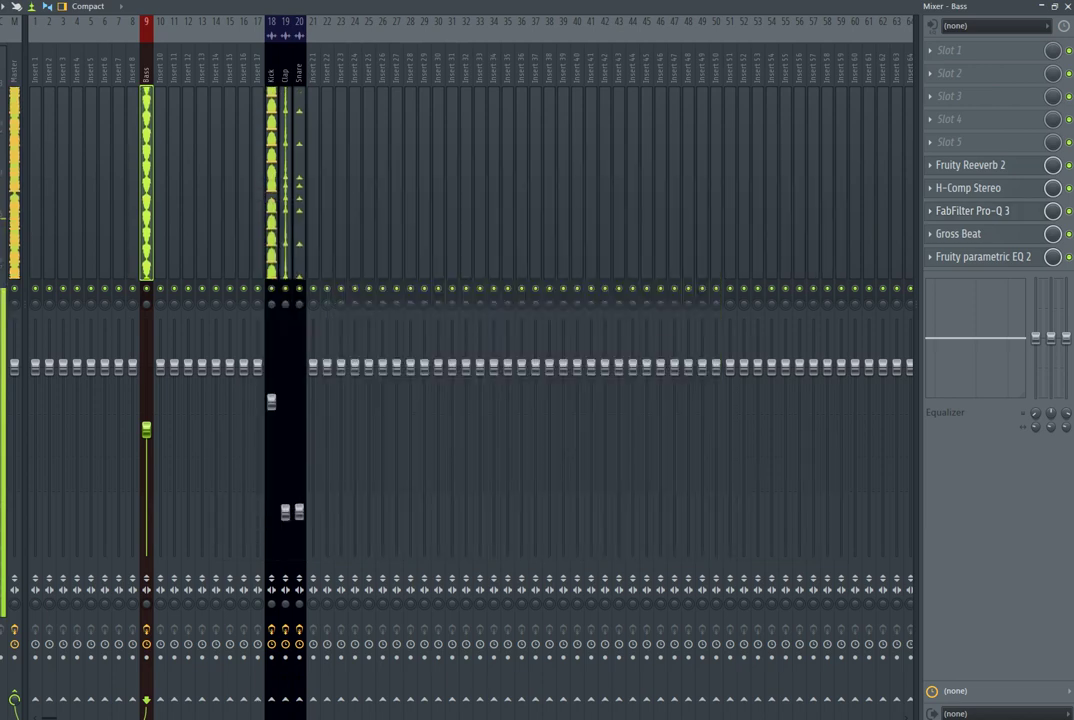
# Step: Open FabFilter Pro-L 2 on the Master track and examine how it limits the playing mix
pyautogui.click(14, 190)
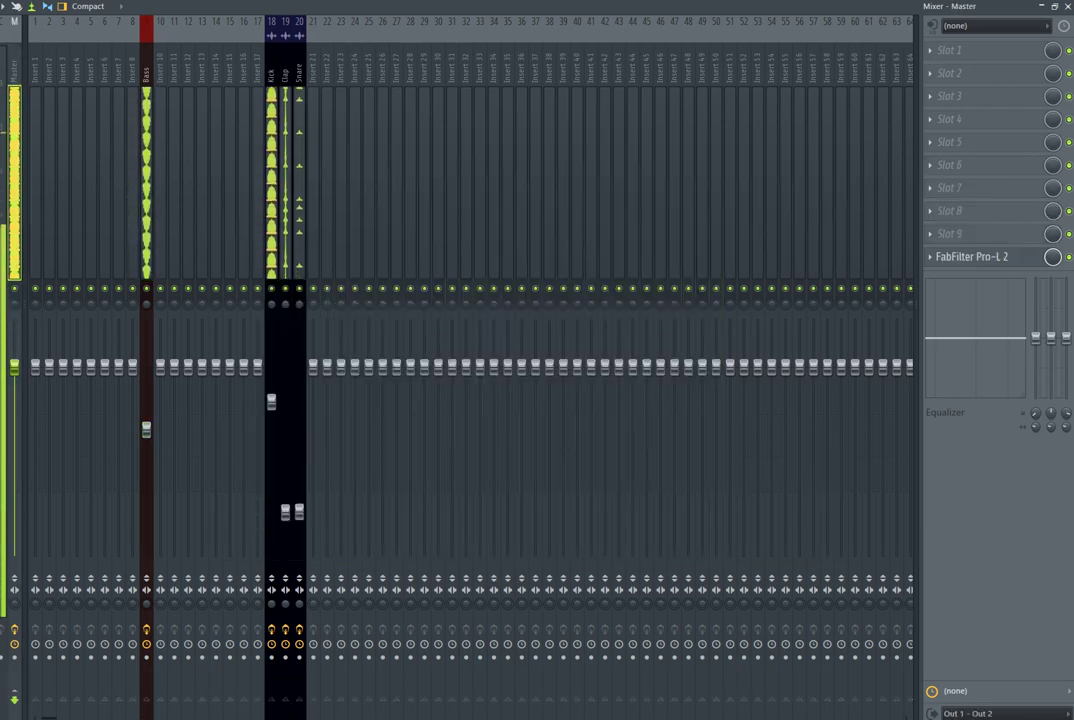
pyautogui.click(972, 257)
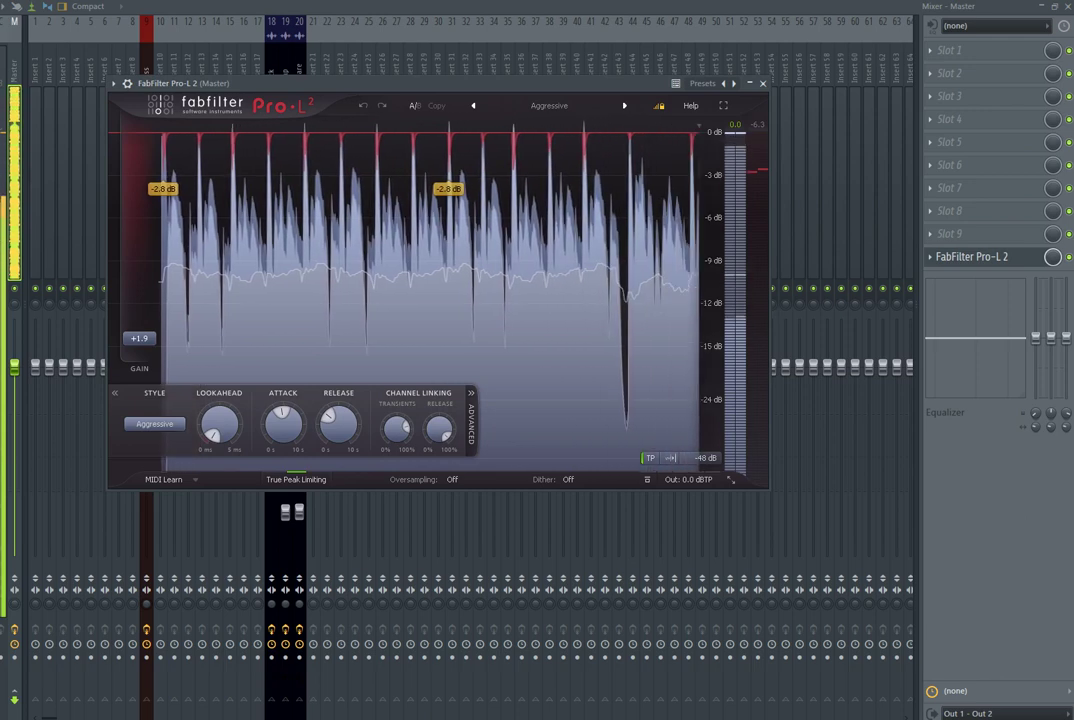
pyautogui.press('space')
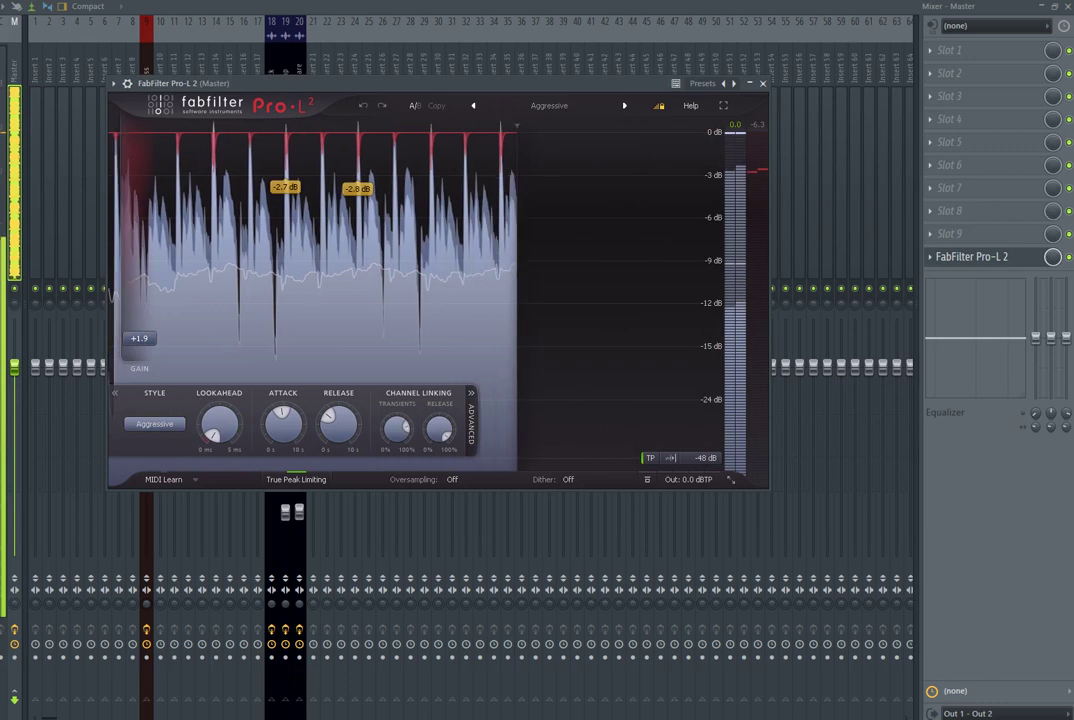
# Step: Load FabFilter Pro-MB into Slot 9 of the Master track and run the macro that switches smart disable for all plugins
pyautogui.click(931, 234)
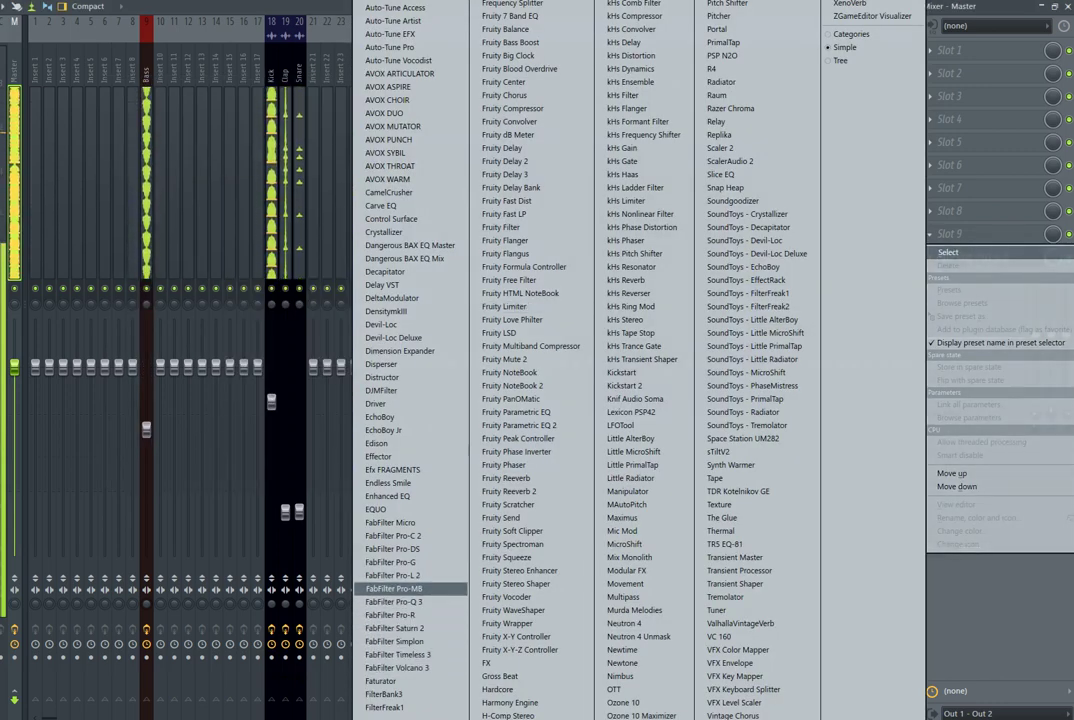
pyautogui.click(395, 588)
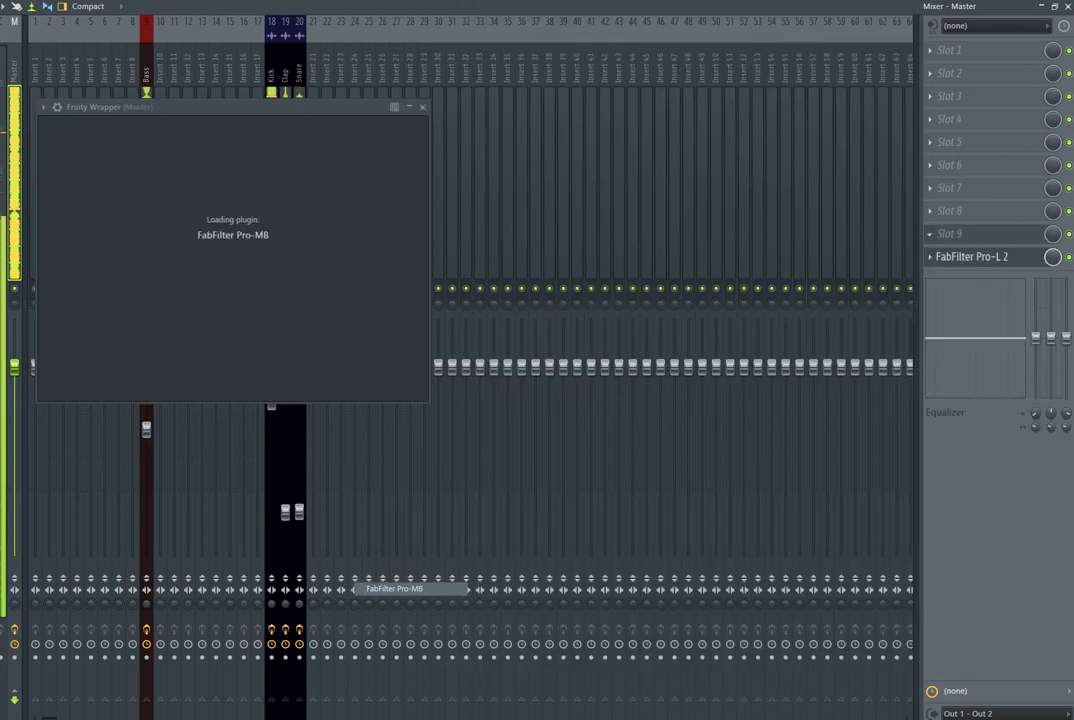
pyautogui.click(222, 0)
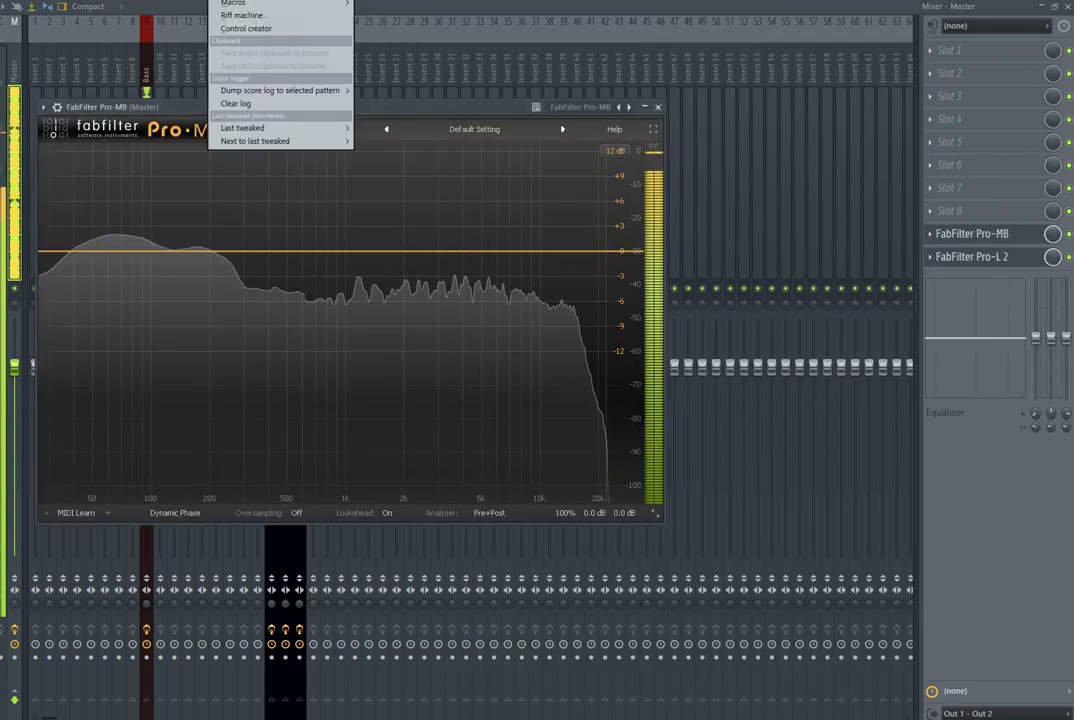
pyautogui.moveTo(236, 3)
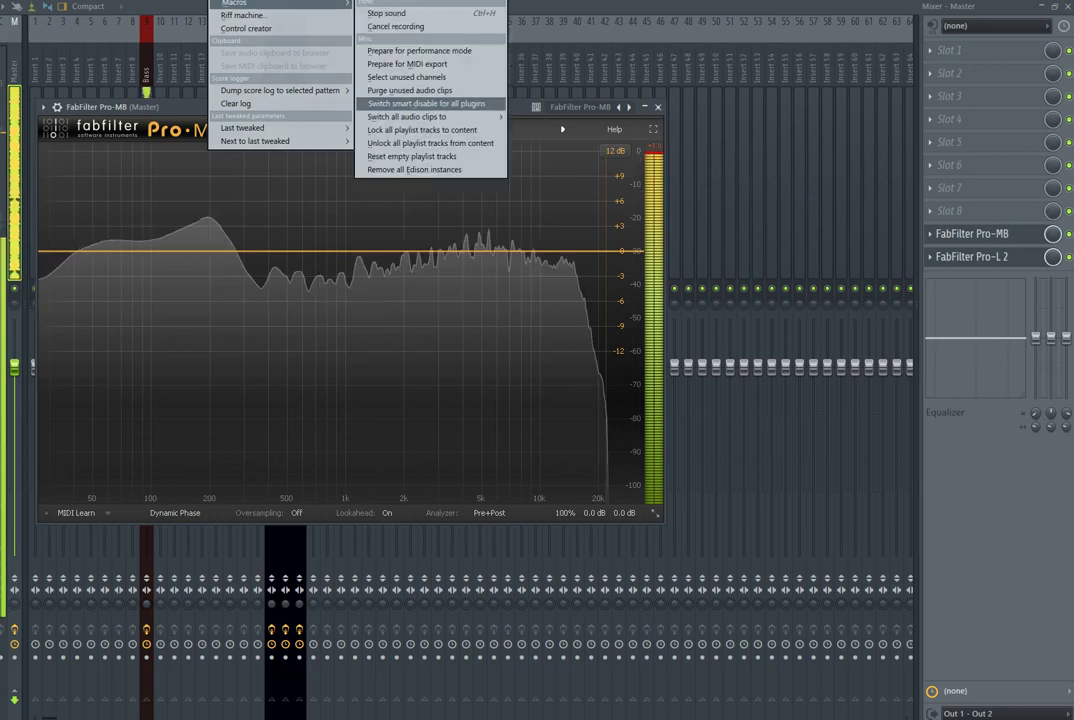
pyautogui.click(430, 103)
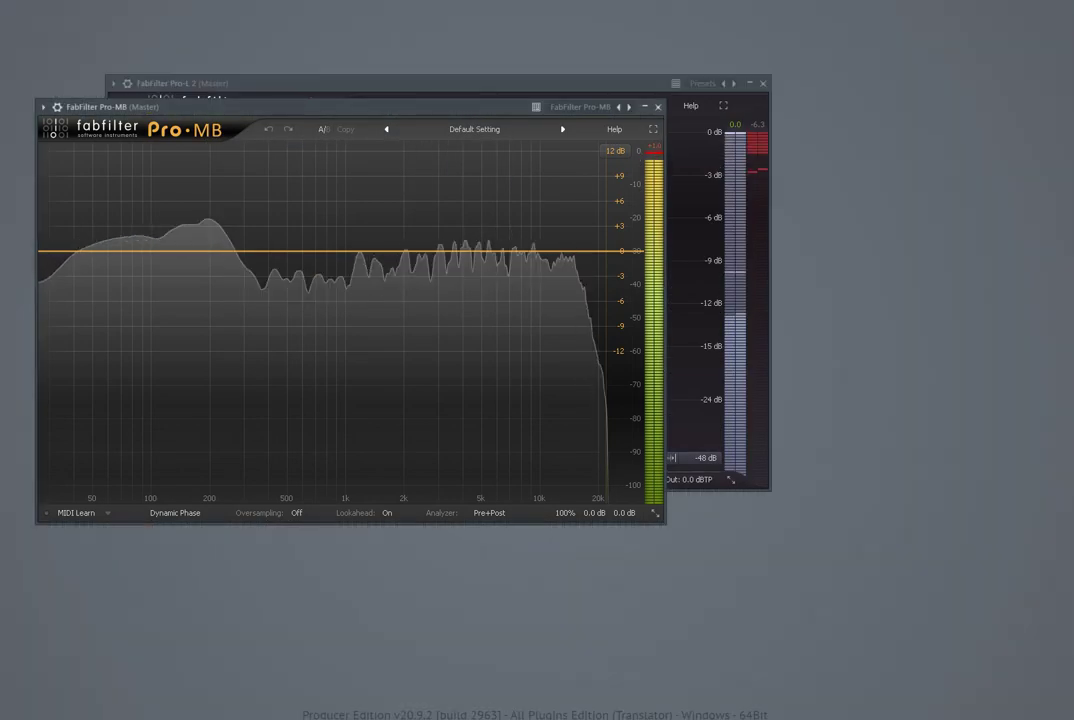
# Step: Close the Pro-L 2 window and move the Pro-MB window to the middle of the workspace
pyautogui.click(640, 84)
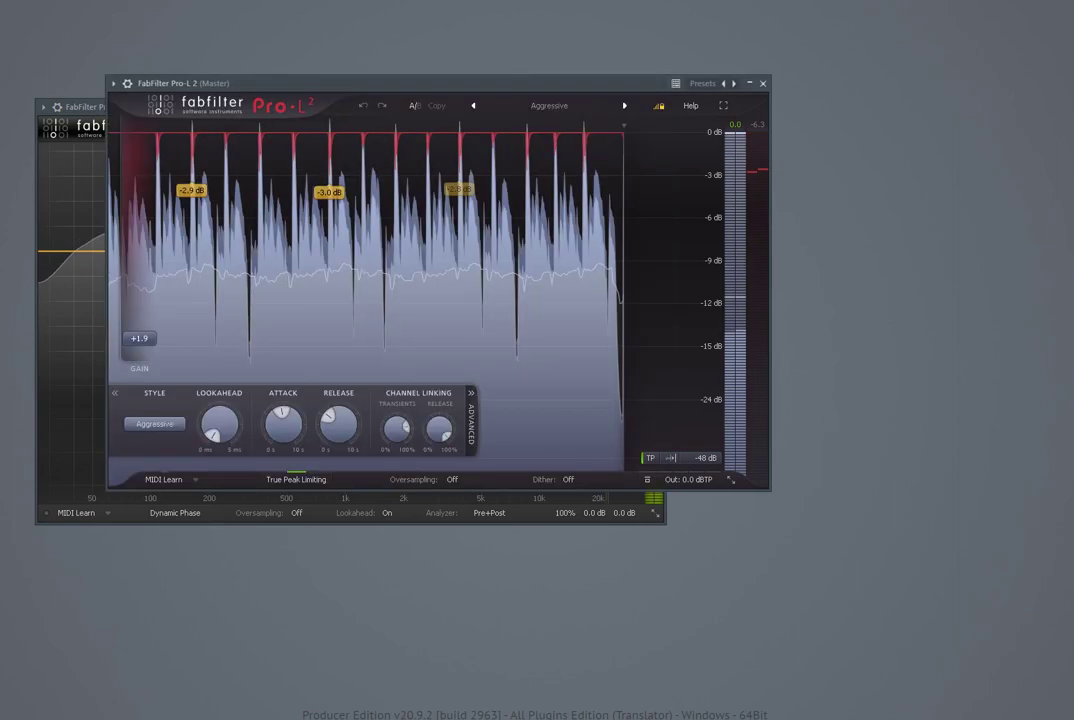
pyautogui.click(763, 83)
pyautogui.moveTo(400, 107); pyautogui.dragTo(615, 71)
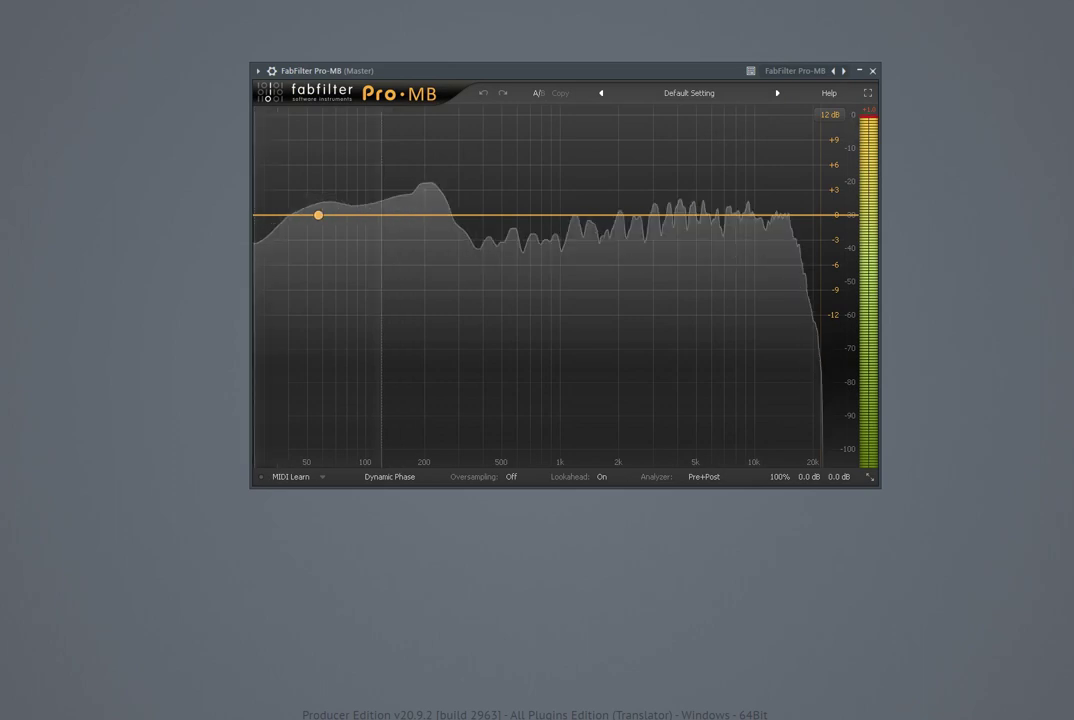
# Step: Create a low band up to about 240 Hz and an adjoining mid band up to about 2 kHz in Pro-MB, both slightly raised
pyautogui.click(318, 214)
pyautogui.moveTo(381, 214); pyautogui.dragTo(441, 252)
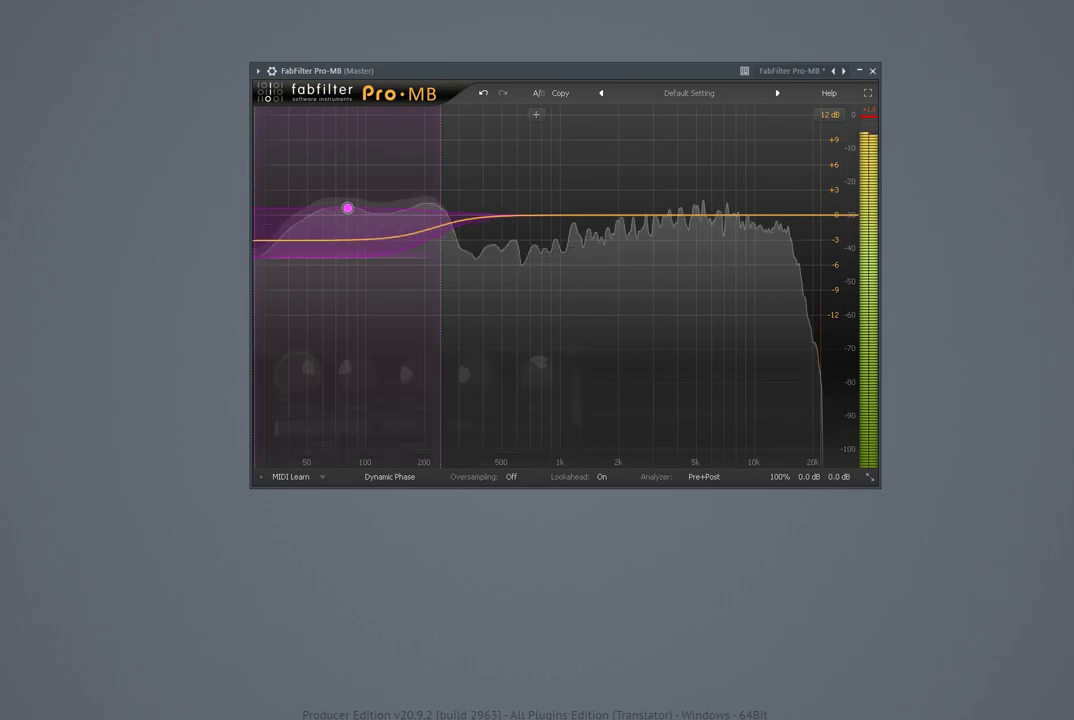
pyautogui.click(530, 115)
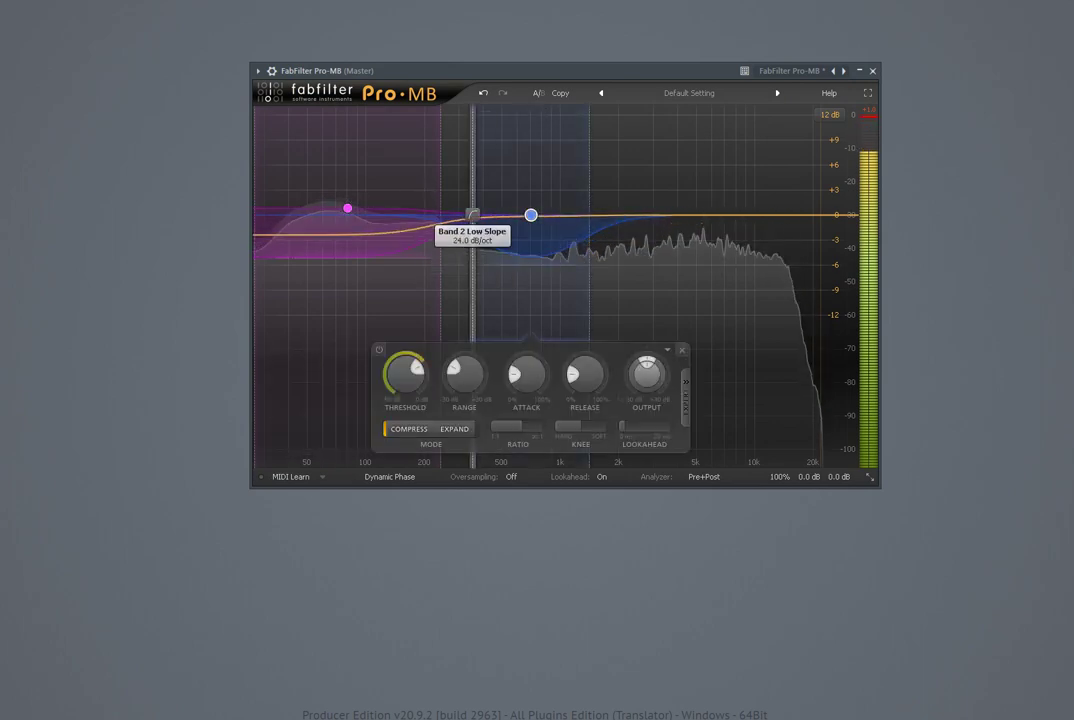
pyautogui.moveTo(473, 222); pyautogui.dragTo(441, 252)
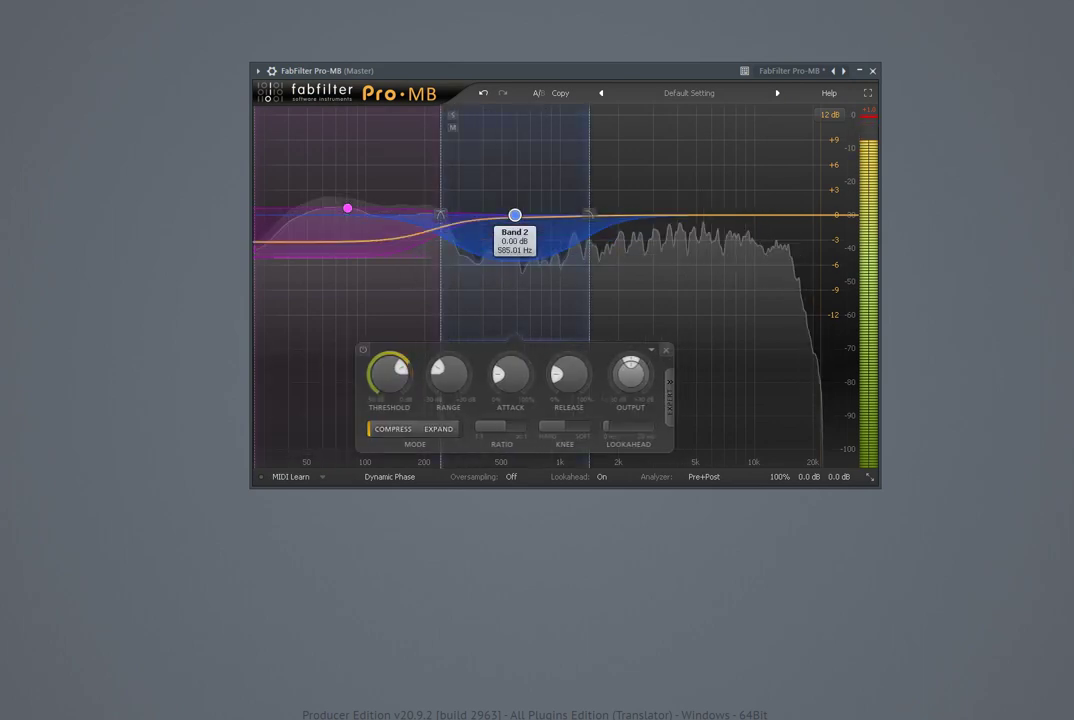
pyautogui.moveTo(589, 252); pyautogui.dragTo(617, 252)
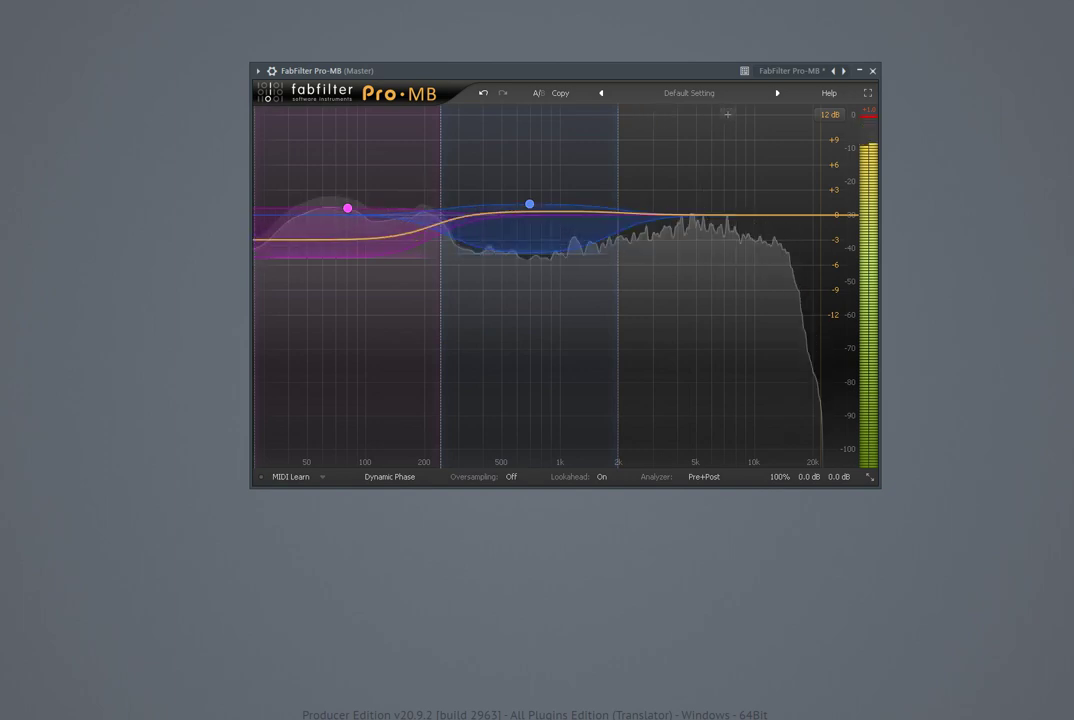
# Step: Add a slightly raised third Pro-MB band covering everything from about 2 kHz to the top of the spectrum
pyautogui.click(730, 114)
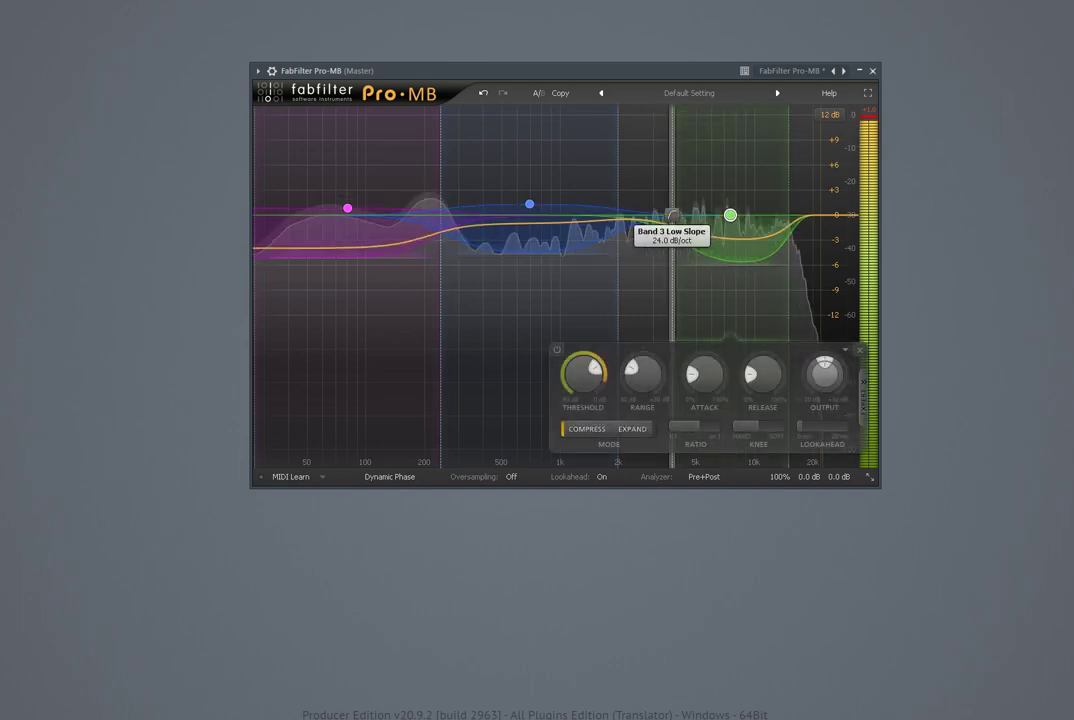
pyautogui.moveTo(672, 215); pyautogui.dragTo(618, 215)
pyautogui.moveTo(789, 215); pyautogui.dragTo(852, 252)
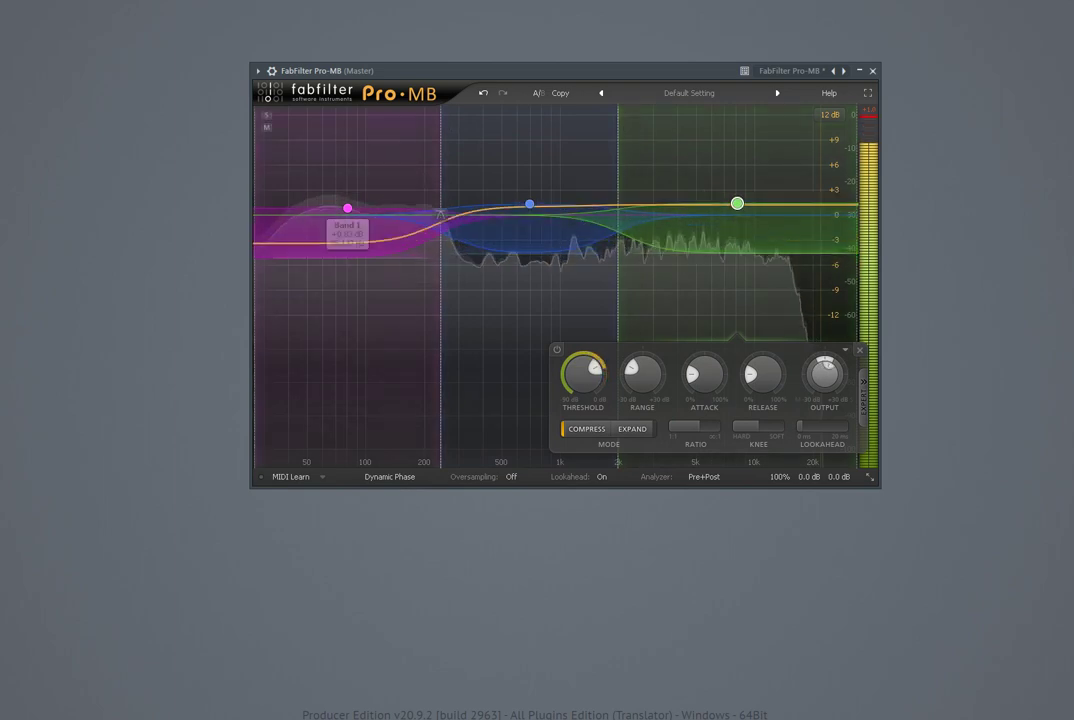
# Step: Shift the low-mid crossover up to about 300 Hz and the mid-high crossover slightly above 2 kHz, then close Pro-MB
pyautogui.click(347, 214)
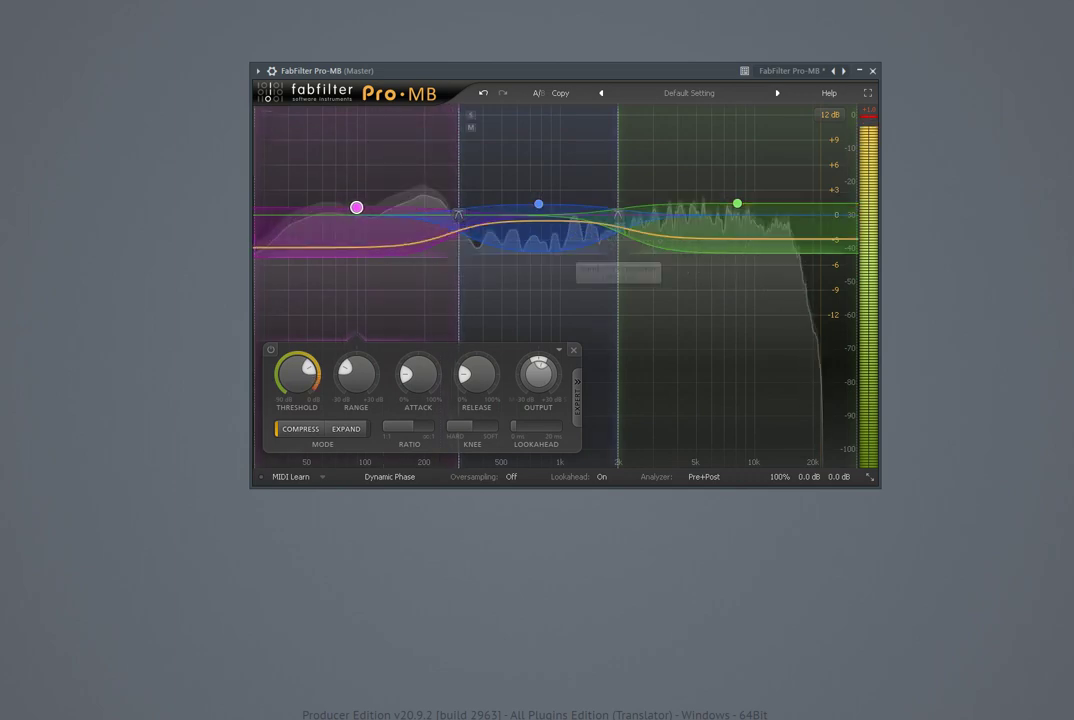
pyautogui.moveTo(618, 214); pyautogui.dragTo(628, 214)
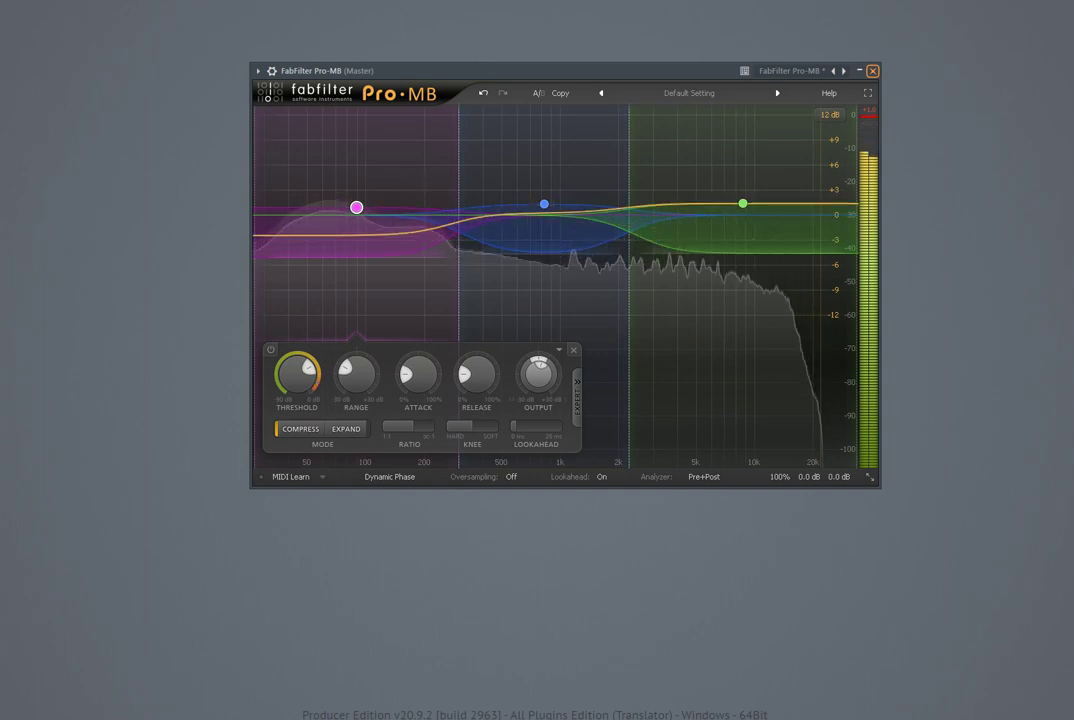
pyautogui.click(873, 71)
# Step: Return to the mixer and reopen the Master track's Pro-L 2 to recheck the limiting
pyautogui.press('F9')
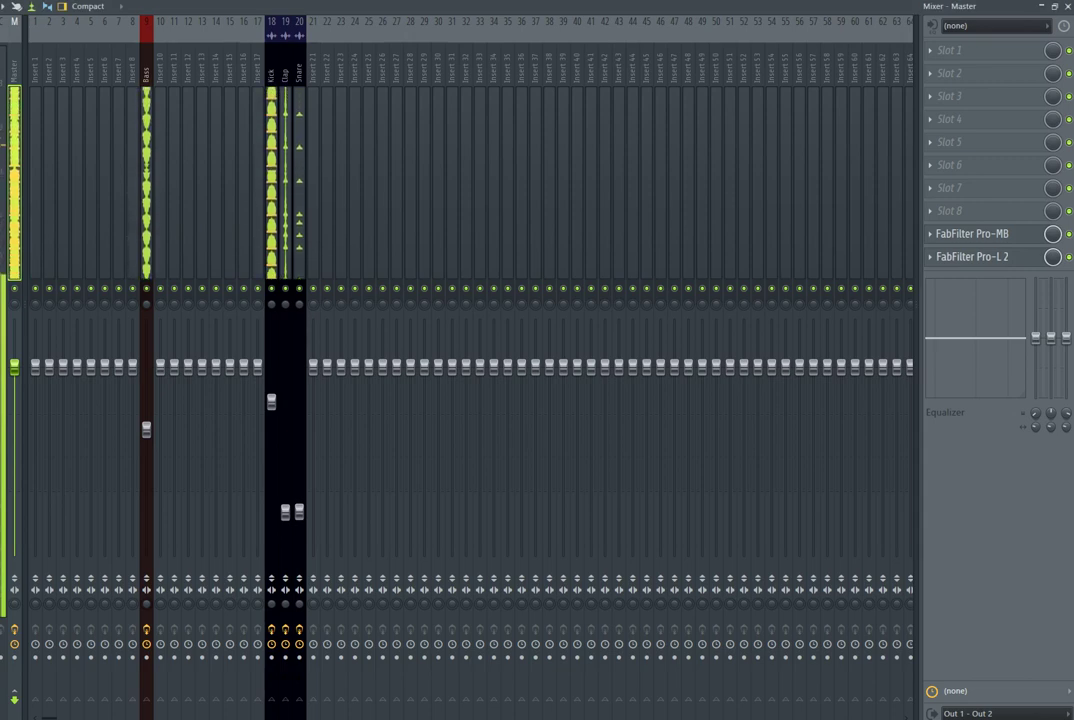
pyautogui.click(972, 257)
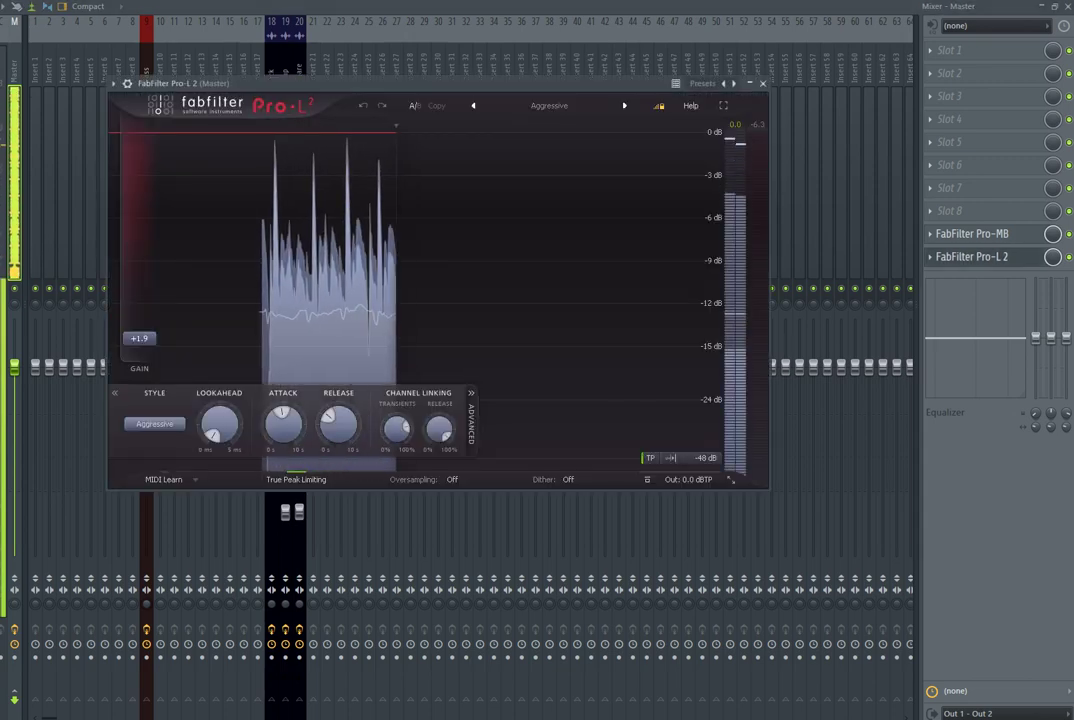
# Step: Raise the input gain of the Master track's Pro-L 2 limiter to exactly +3.00 dB
pyautogui.moveTo(440, 84); pyautogui.dragTo(496, 80)
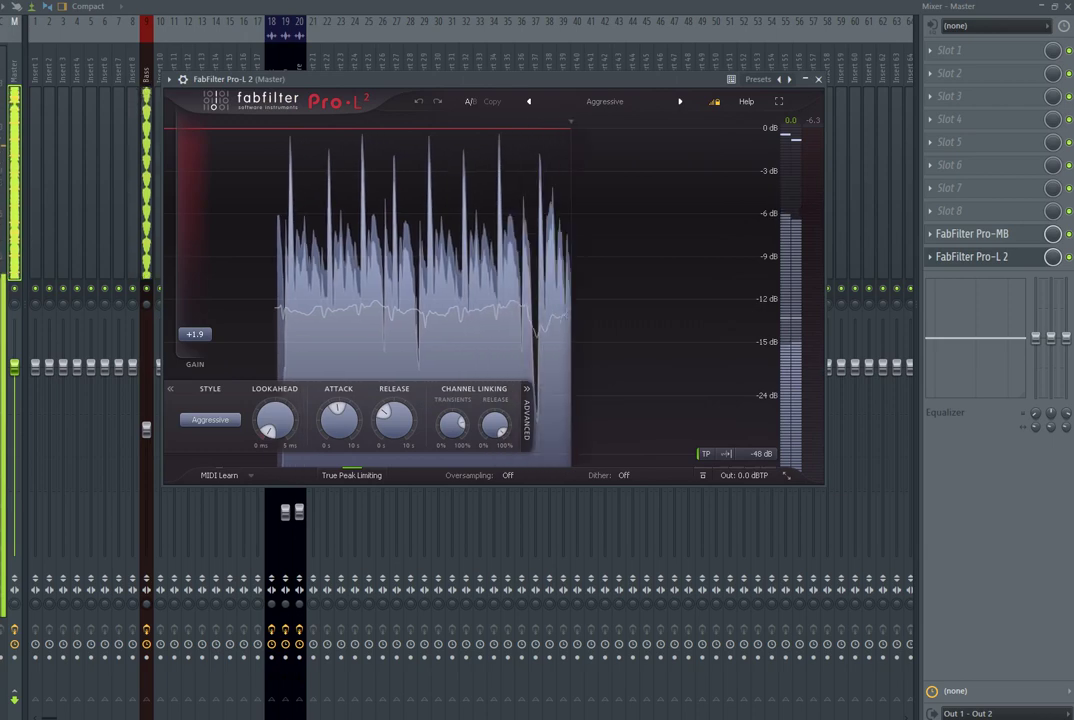
pyautogui.moveTo(195, 334); pyautogui.dragTo(195, 324)
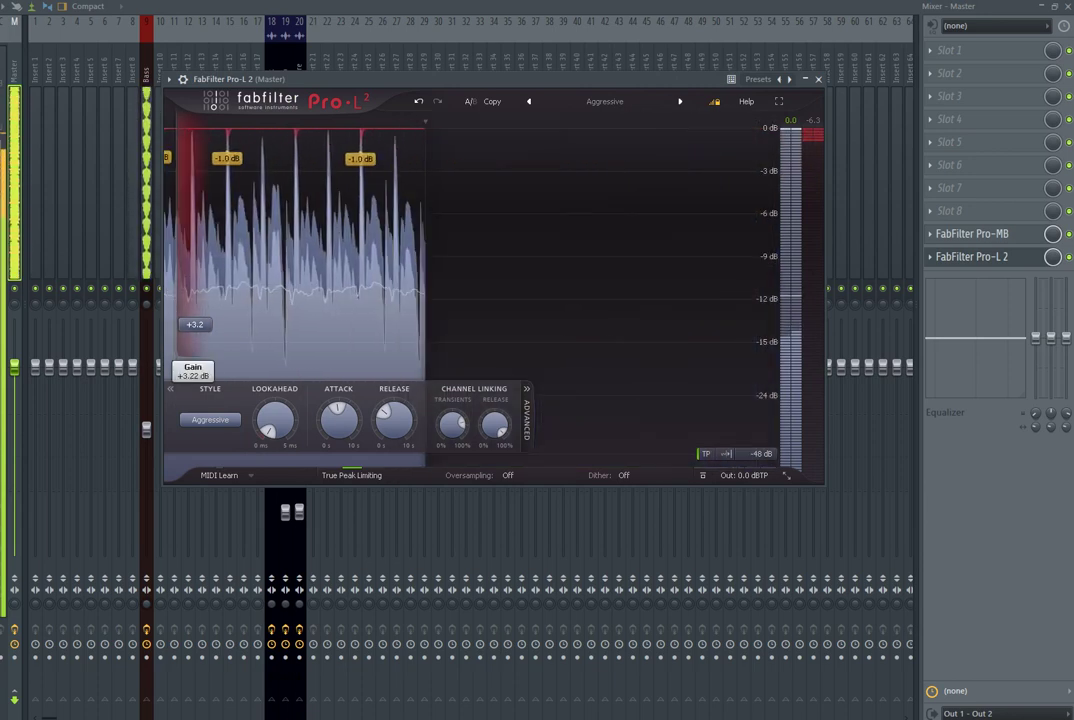
pyautogui.doubleClick(195, 324)
pyautogui.click(197, 376)
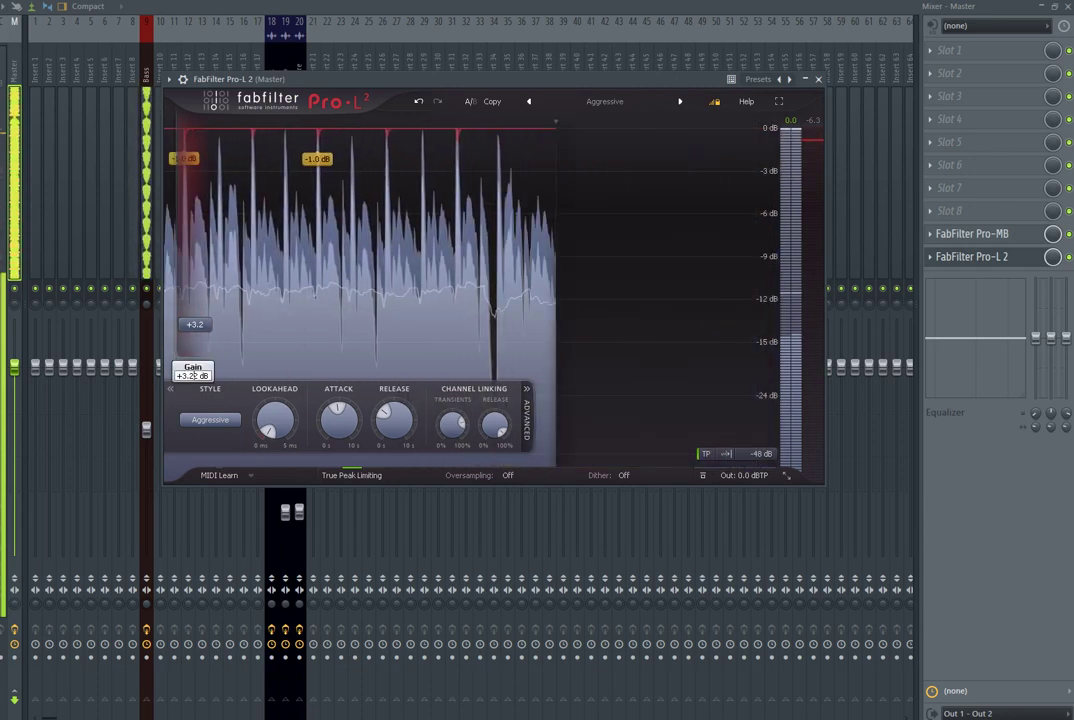
pyautogui.press('BackSpace')
pyautogui.press('BackSpace')
pyautogui.write('00')
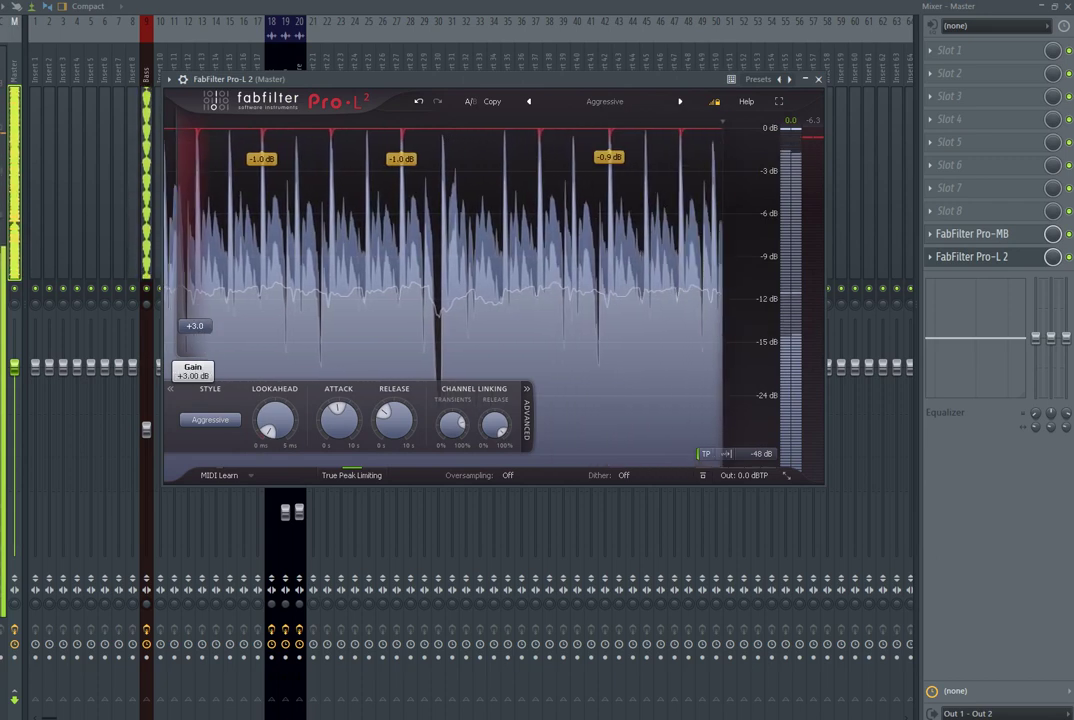
pyautogui.press('Return')
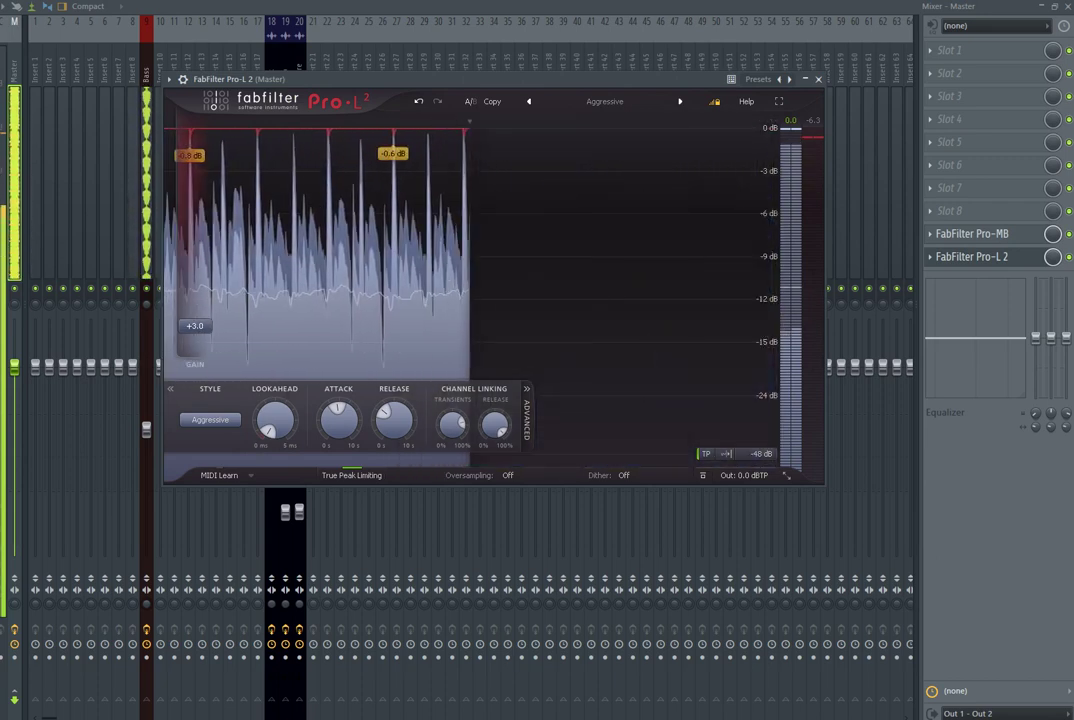
# Step: Close the limiter, recheck the three-band compression in the Master track's Pro-MB, and close it again
pyautogui.click(818, 79)
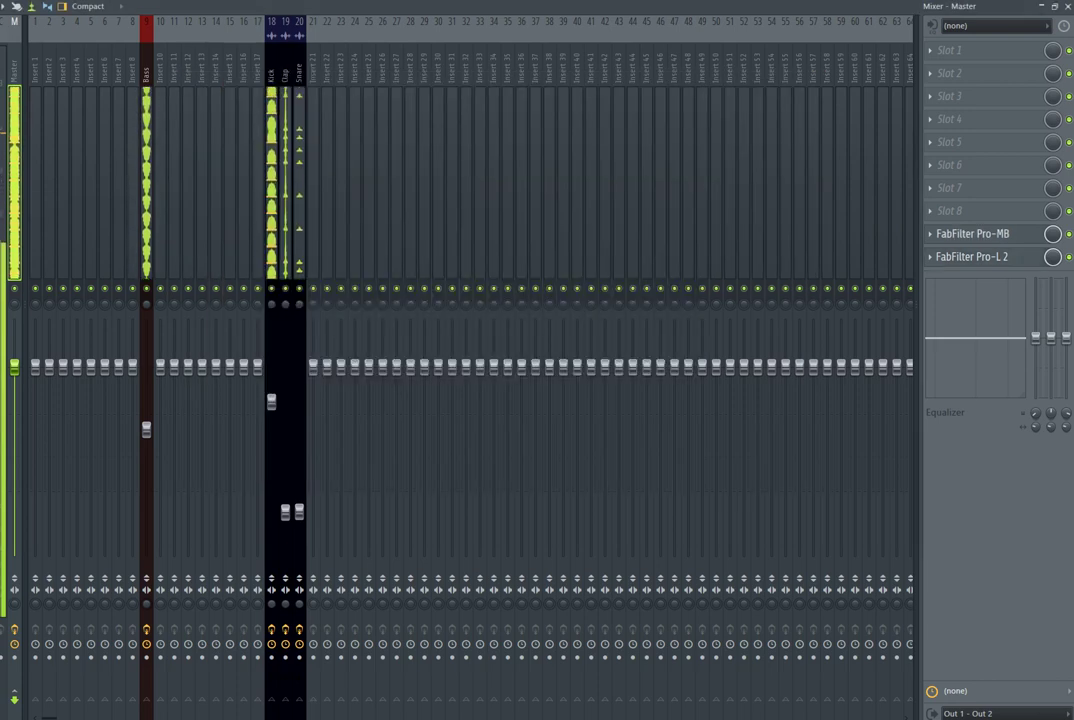
pyautogui.click(973, 234)
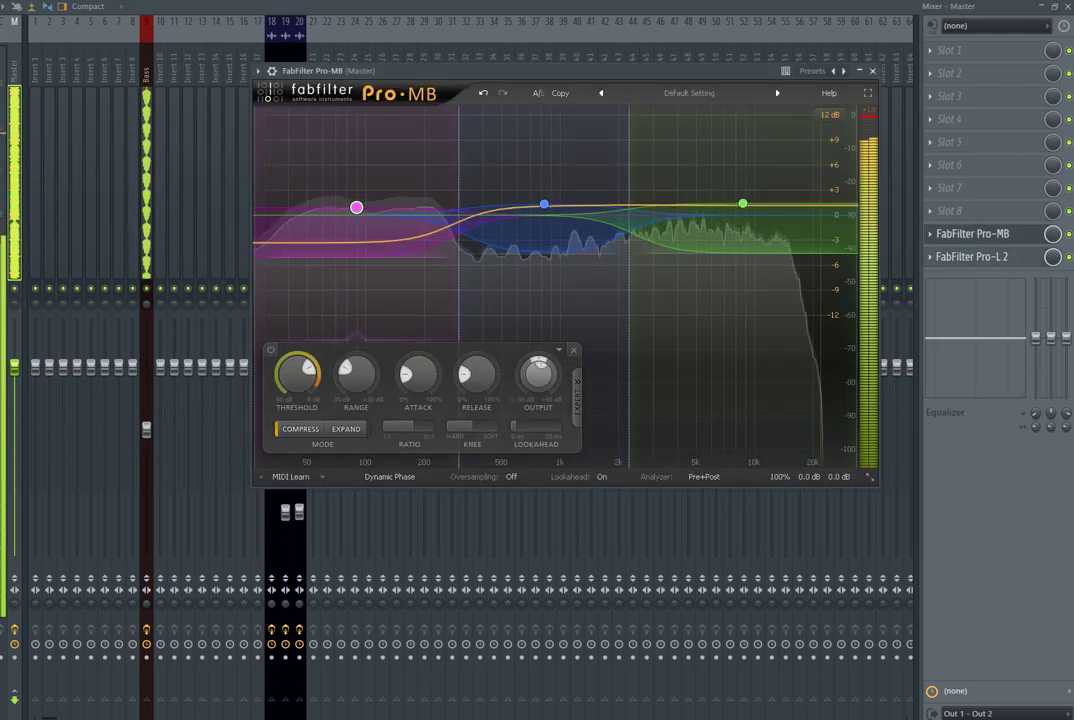
pyautogui.click(872, 71)
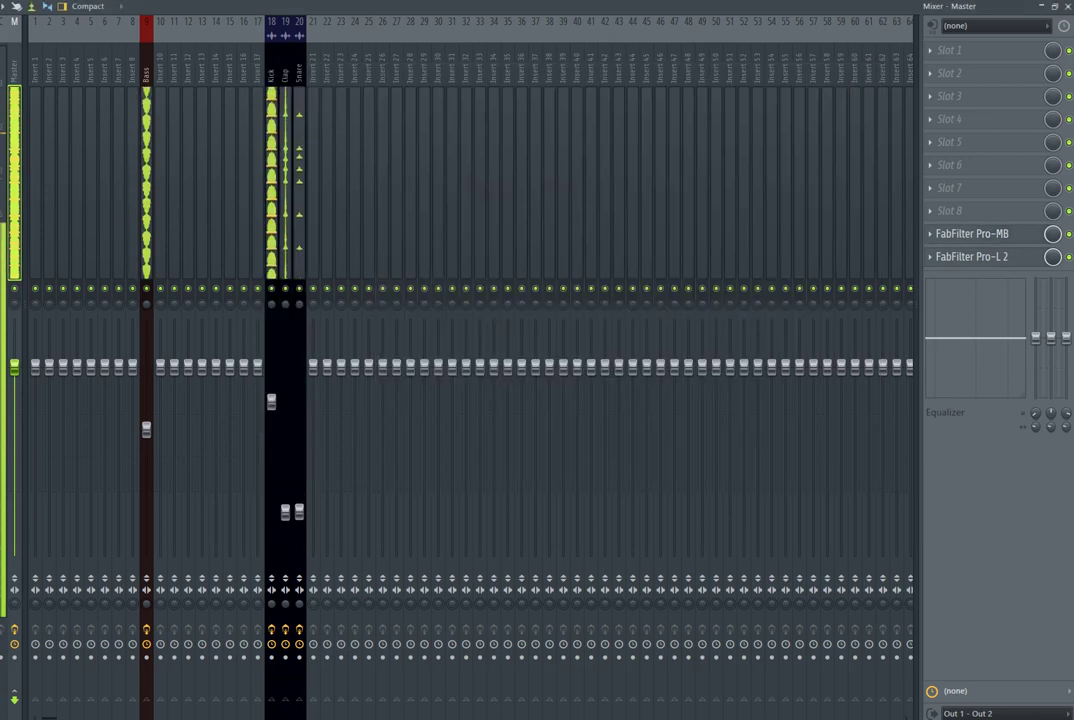
# Step: Run the macro Switch smart disable for all plugins on the project
pyautogui.click(190, 0)
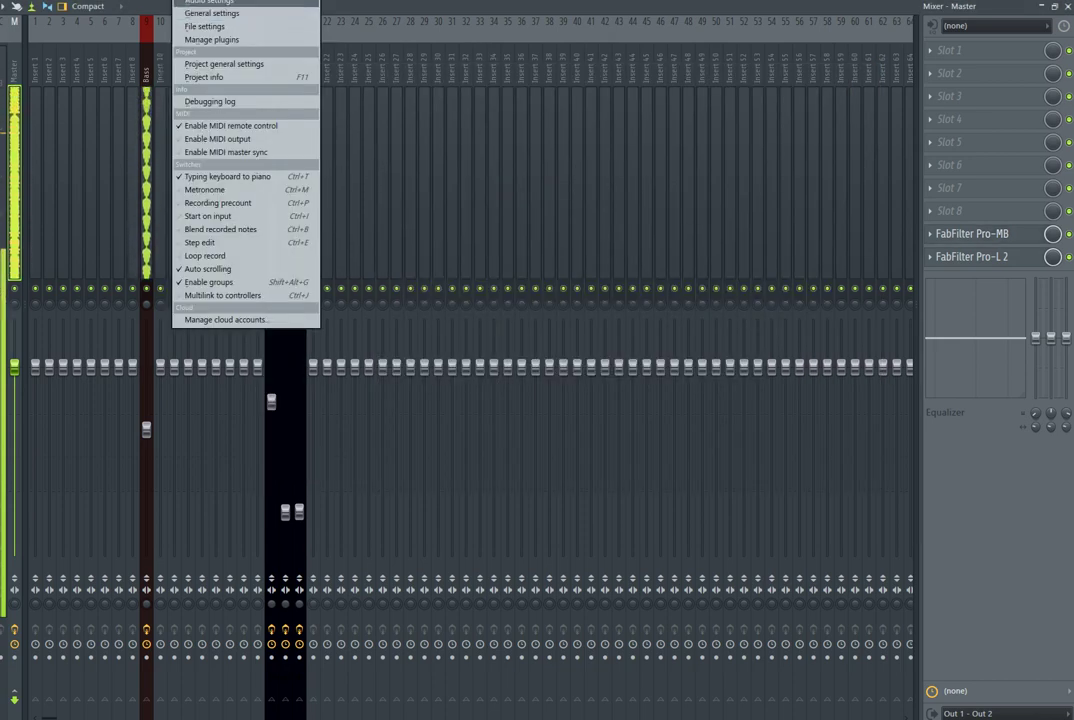
pyautogui.press('Right')
pyautogui.moveTo(234, 3)
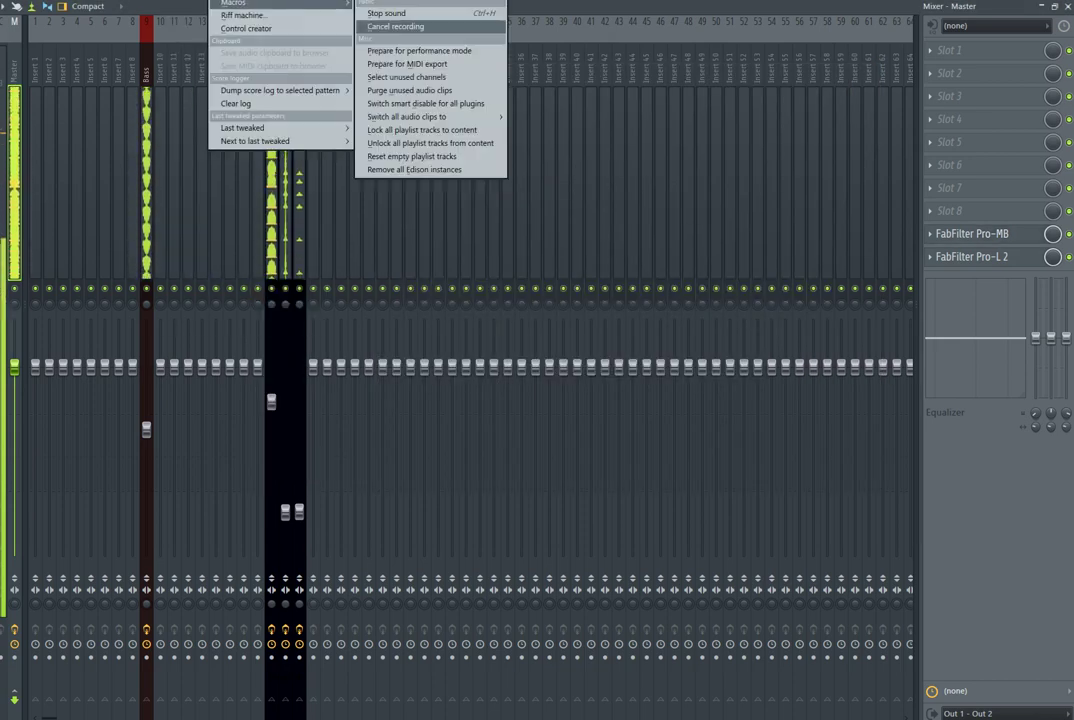
pyautogui.press('Return')
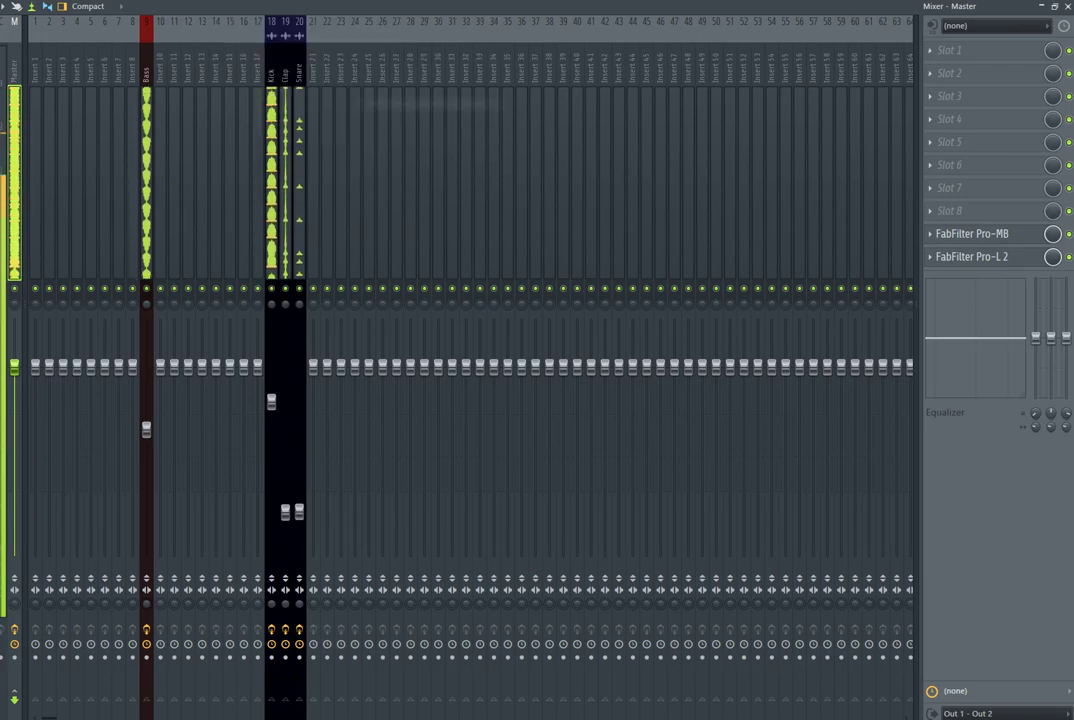